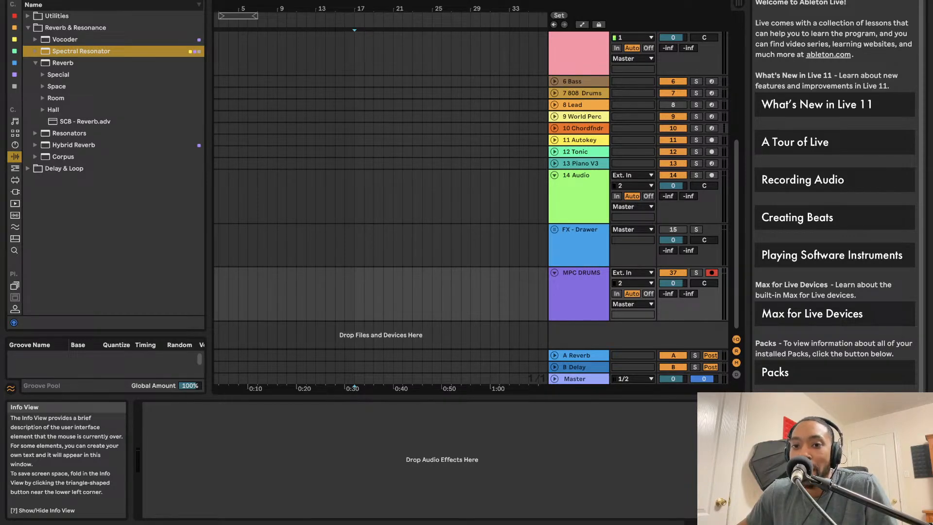
# Step: Load the Reaktor 6 plug-in onto a new track below MPC DRUMS and open its window
pyautogui.click(144, 0)
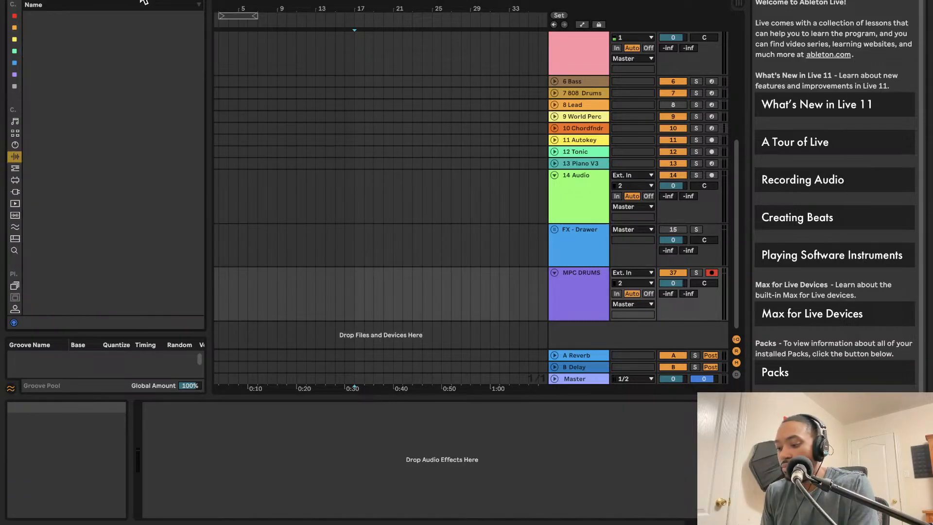
pyautogui.click(17, 191)
pyautogui.moveTo(45, 39); pyautogui.dragTo(585, 332)
pyautogui.click(554, 326)
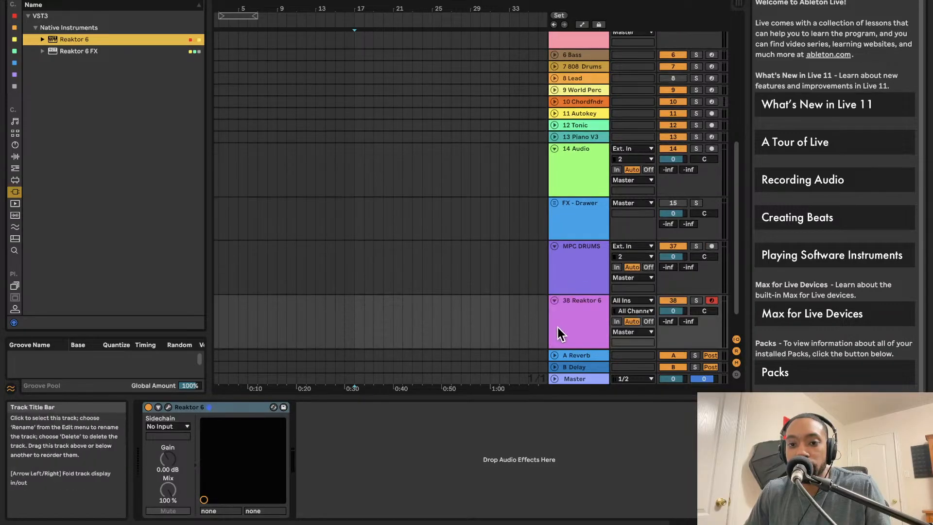
pyautogui.click(167, 406)
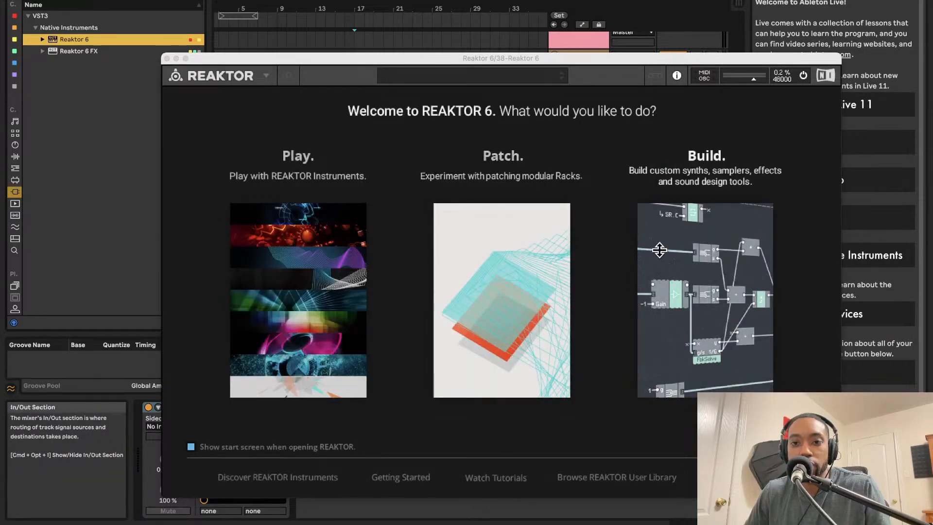
# Step: Enter Reaktor's Build mode and reopen the recent file containing the Bento Box rack
pyautogui.click(653, 244)
pyautogui.click(243, 76)
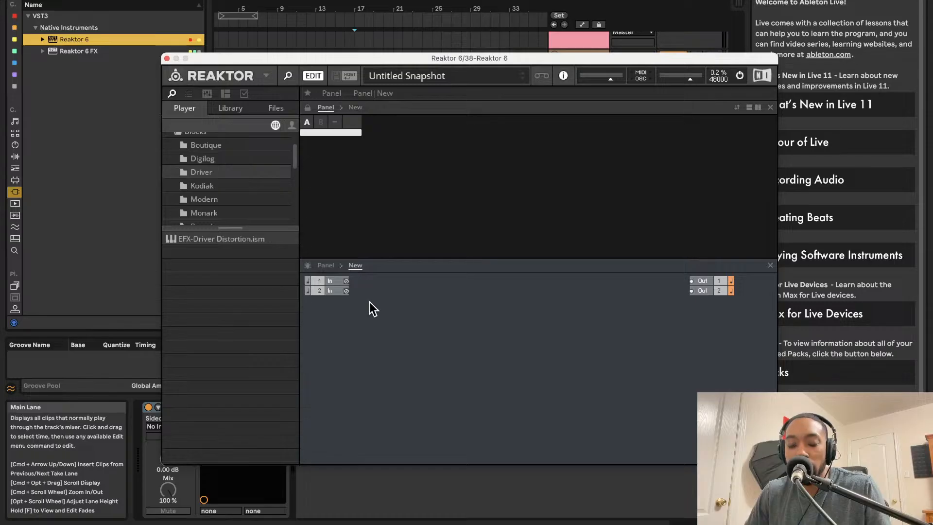
pyautogui.click(265, 75)
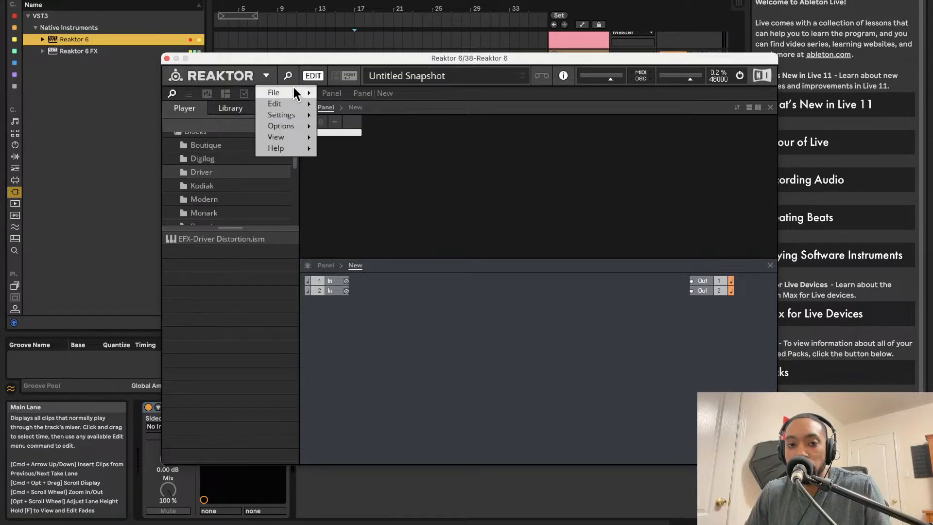
pyautogui.moveTo(291, 92)
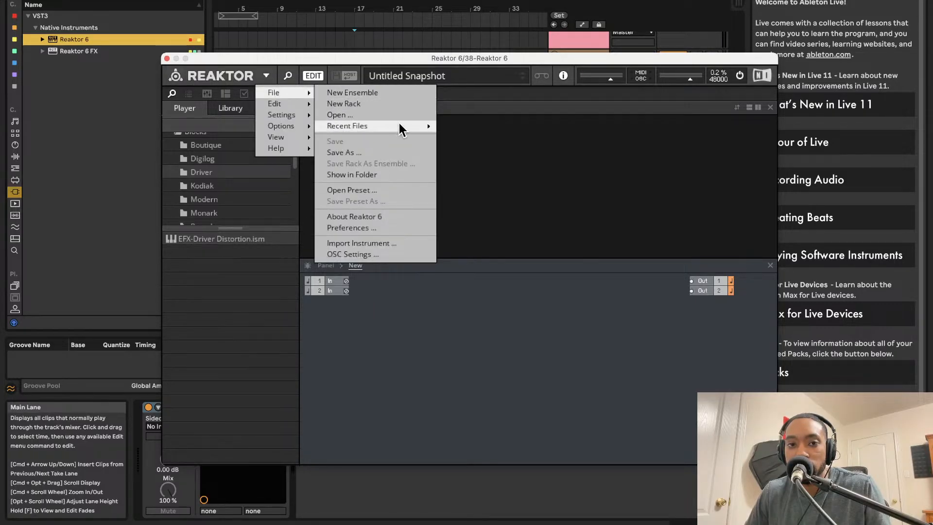
pyautogui.moveTo(398, 124)
pyautogui.click(454, 139)
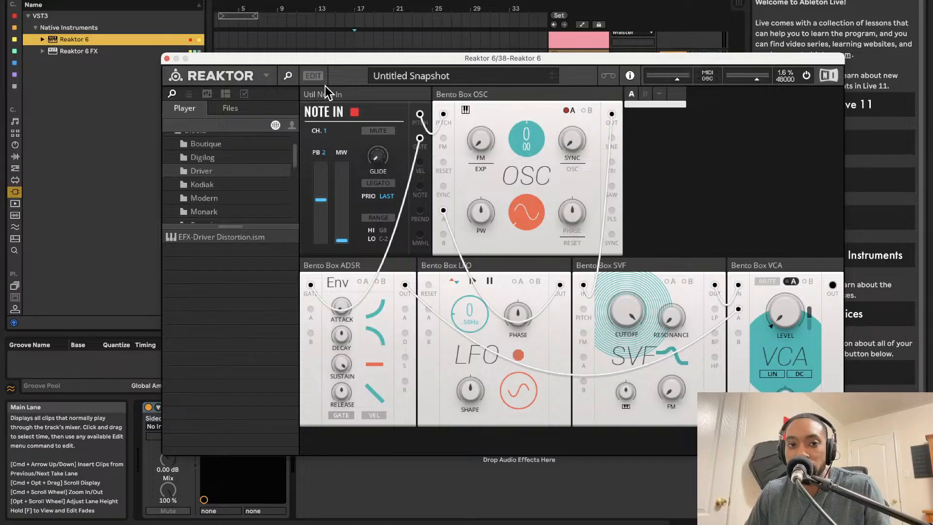
# Step: Switch the rack to edit mode, then reposition and enlarge the Reaktor window to show the panel and structure
pyautogui.click(316, 77)
pyautogui.moveTo(296, 49); pyautogui.dragTo(213, 1)
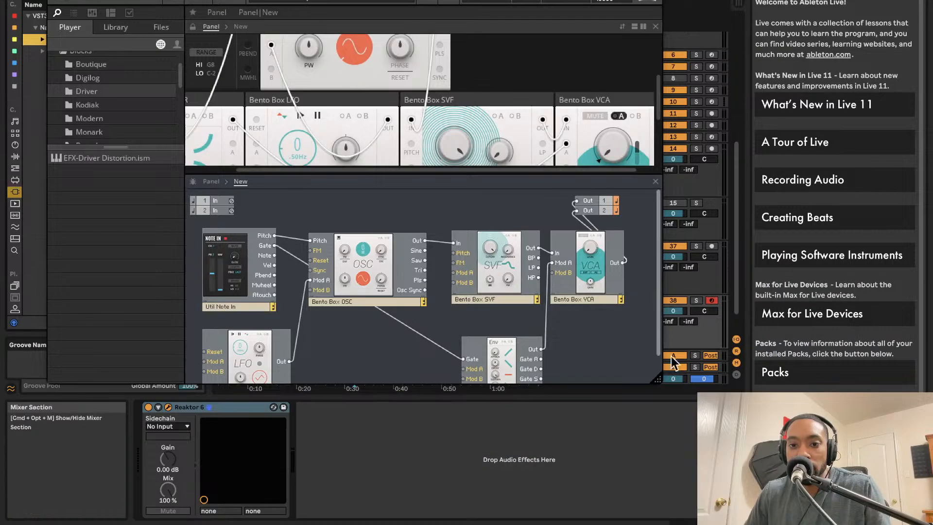
pyautogui.moveTo(666, 384); pyautogui.dragTo(687, 504)
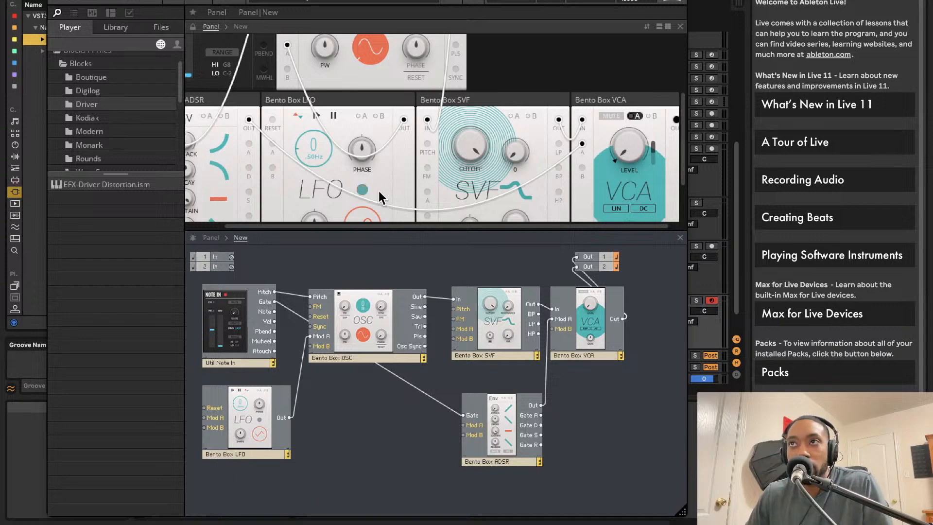
pyautogui.moveTo(343, 2); pyautogui.dragTo(319, 2)
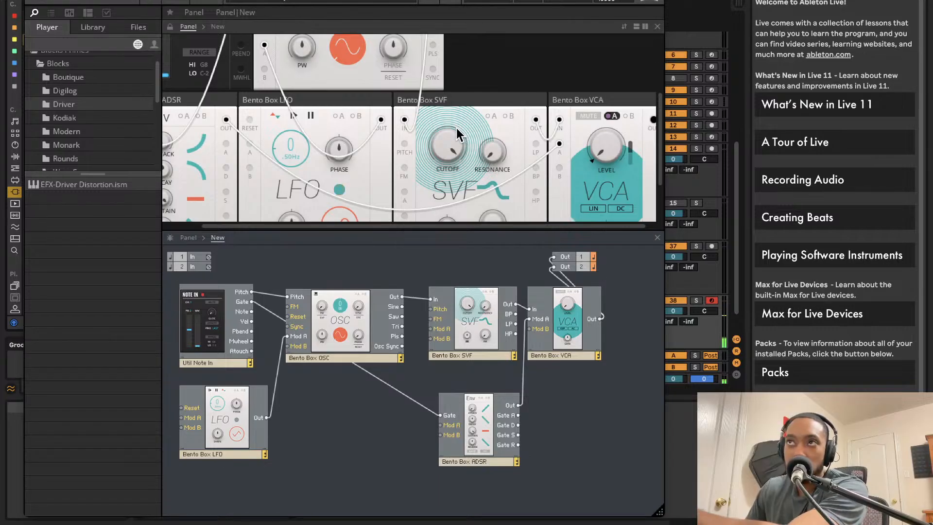
# Step: Examine how the OSC, SVF, ADSR and LFO blocks are wired together in the structure view
pyautogui.click(352, 319)
pyautogui.click(464, 320)
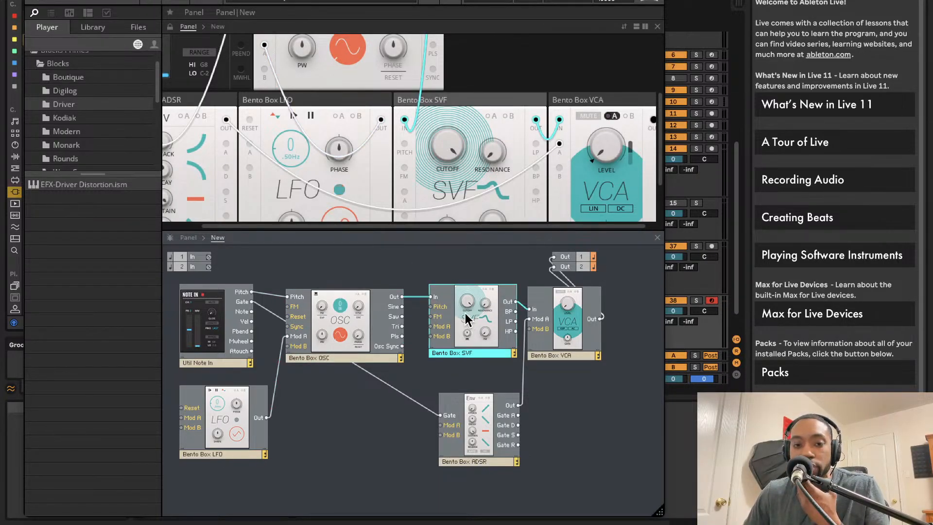
pyautogui.click(485, 403)
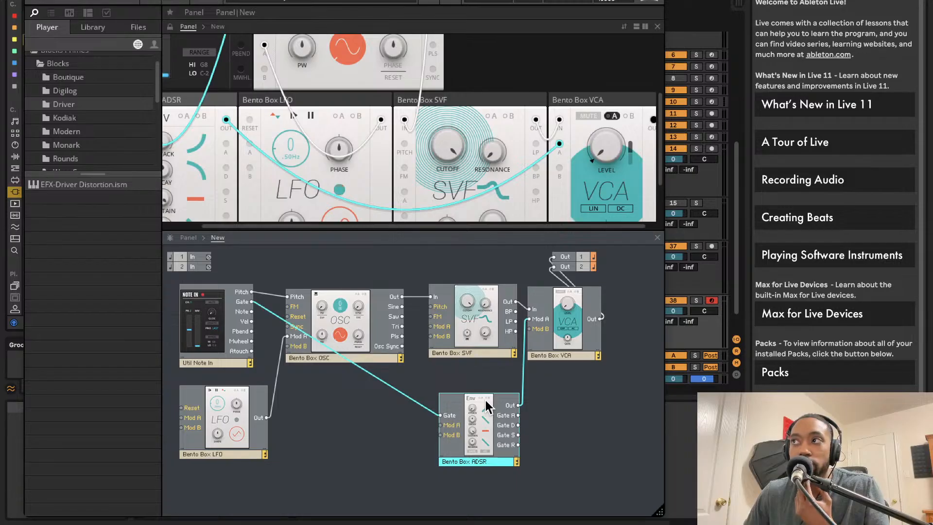
pyautogui.click(282, 386)
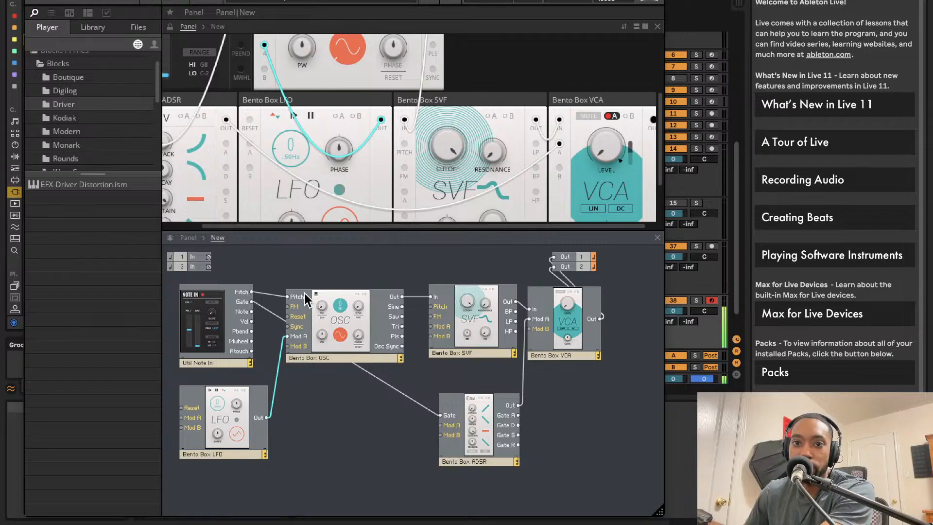
pyautogui.scroll(-2, 301, 158)
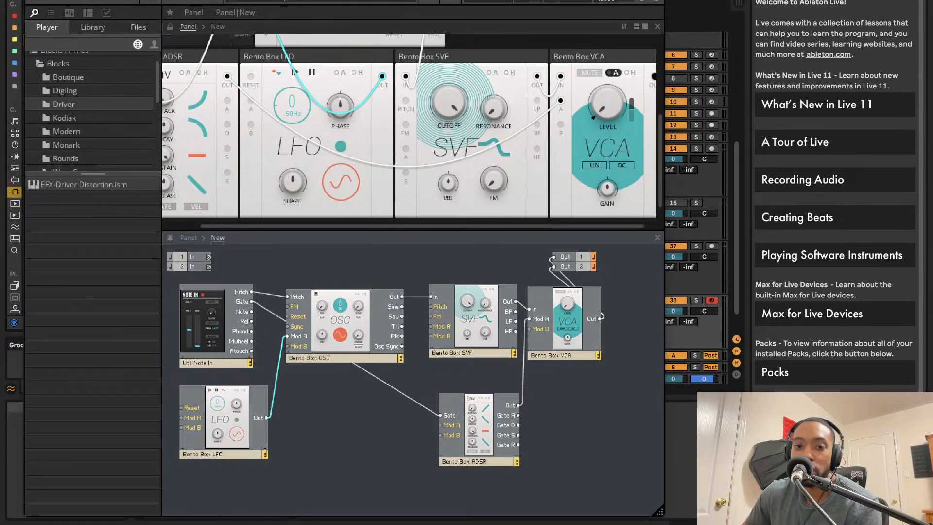
pyautogui.moveTo(339, 308)
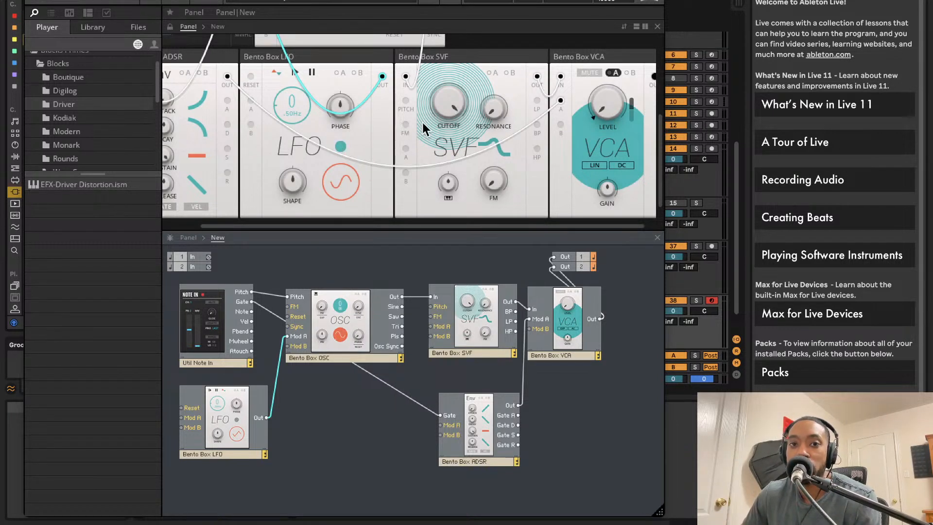
# Step: Lower the SVF cutoff to about 229 Hz and set the ADSR attack to about 8.99 ms
pyautogui.moveTo(451, 104); pyautogui.dragTo(453, 264)
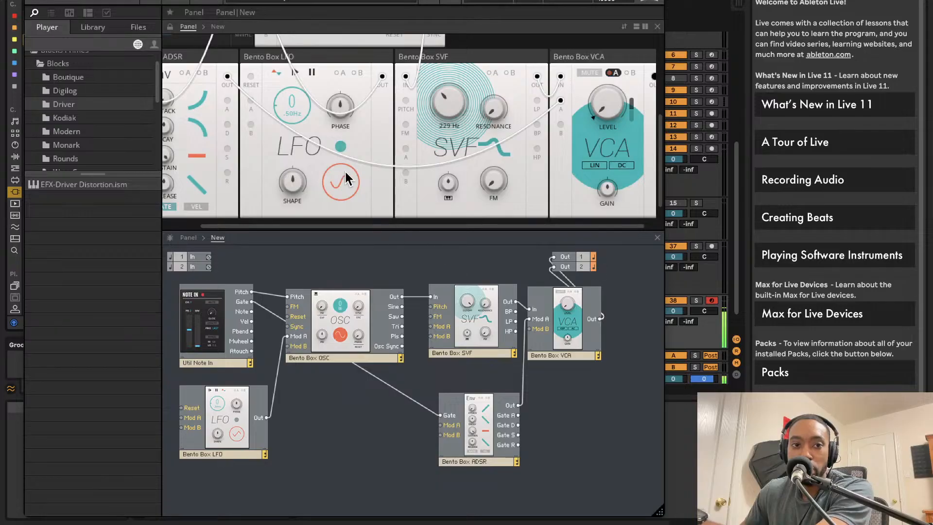
pyautogui.hscroll(-2, 340, 173)
pyautogui.moveTo(202, 98); pyautogui.dragTo(215, 65)
# Step: Adjust the pitch dial of the Bento Box OSC
pyautogui.scroll(3, 510, 199)
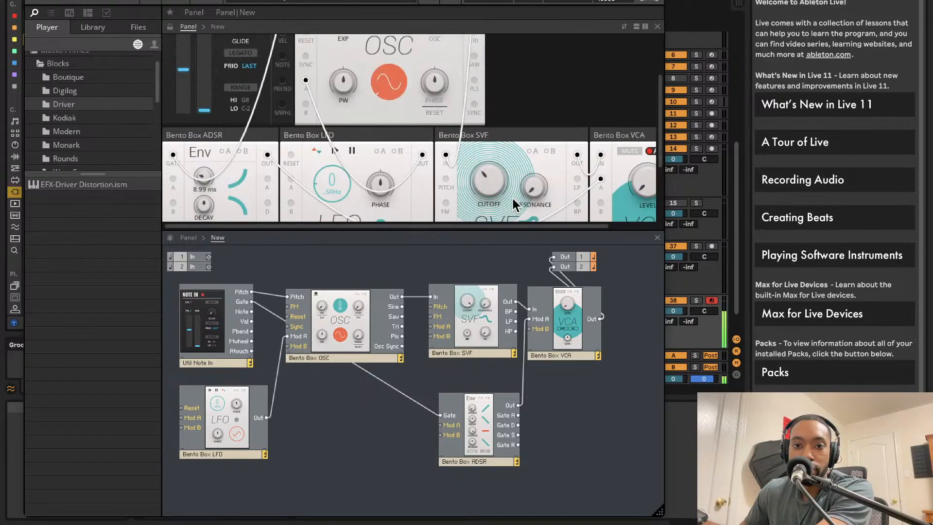
pyautogui.scroll(3, 505, 199)
pyautogui.moveTo(383, 90)
pyautogui.mouseDown()
pyautogui.moveTo(383, 111)
pyautogui.moveTo(385, 82)
pyautogui.mouseUp()
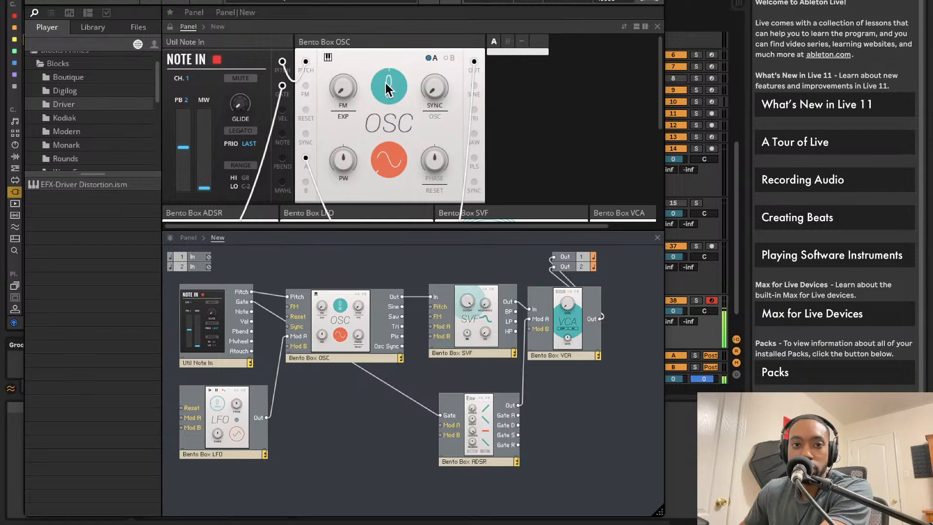
# Step: Set the LFO rate to 5.77 Hz and the SVF filter to about 86 Hz cutoff and 6.2 resonance
pyautogui.scroll(-5, 484, 162)
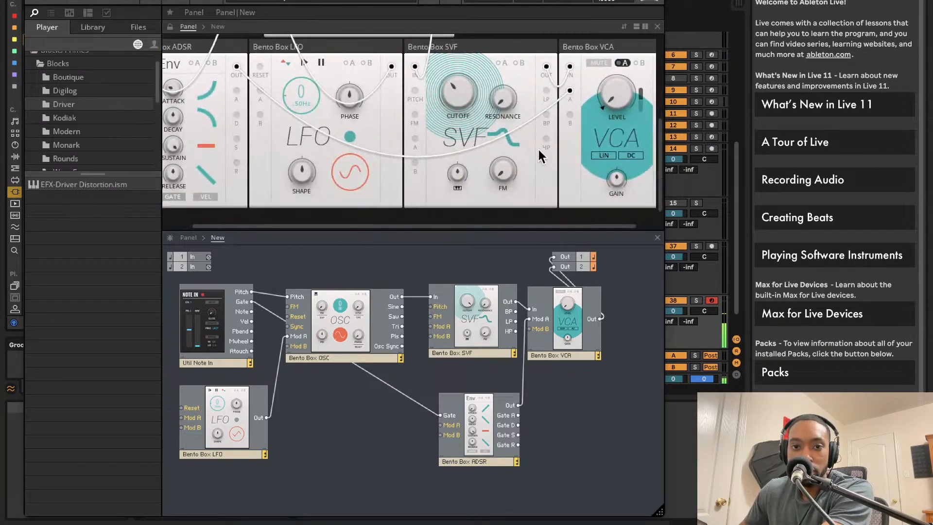
pyautogui.scroll(1, 360, 126)
pyautogui.moveTo(311, 94); pyautogui.dragTo(312, 80)
pyautogui.moveTo(457, 109); pyautogui.dragTo(446, 150)
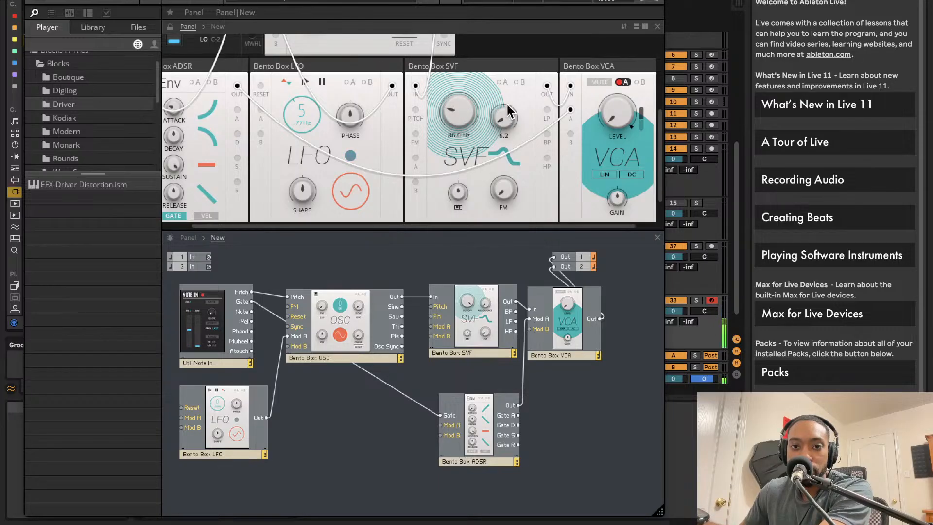
# Step: Set the envelope to attack 72.4 ms, decay 721 ms, sustain 73.8, release 2.28 s, and the SVF to cutoff 182 Hz, resonance 32
pyautogui.scroll(-1, 442, 174)
pyautogui.scroll(3, 421, 139)
pyautogui.hscroll(-1, 422, 138)
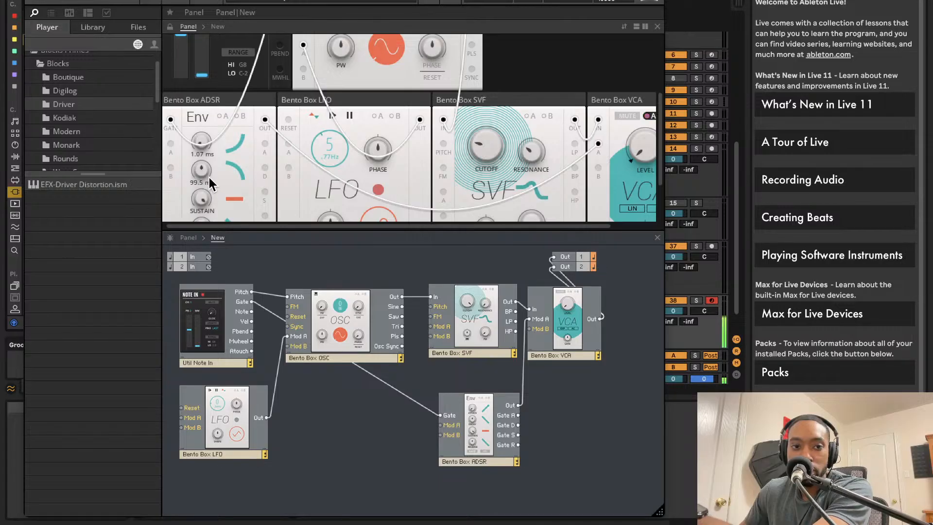
pyautogui.scroll(-2, 209, 176)
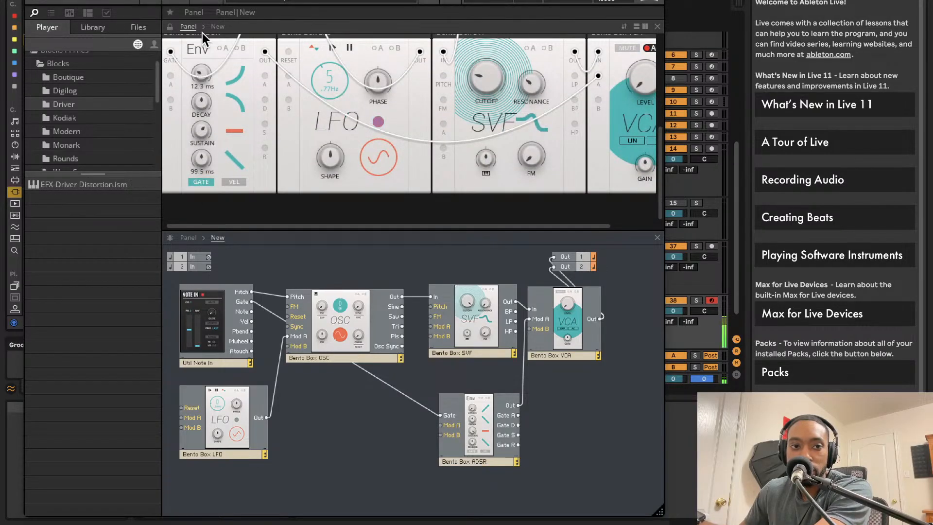
pyautogui.moveTo(213, 91); pyautogui.dragTo(208, 52)
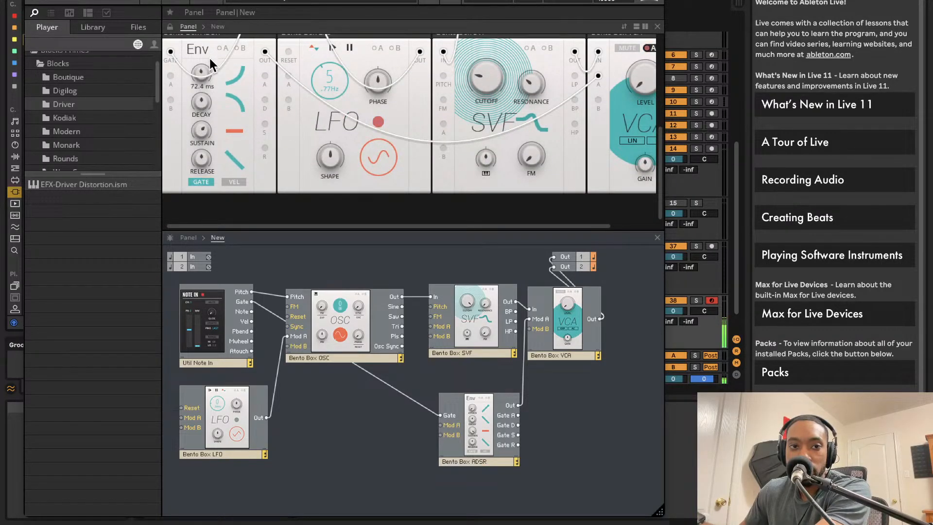
pyautogui.moveTo(202, 130); pyautogui.dragTo(212, 83)
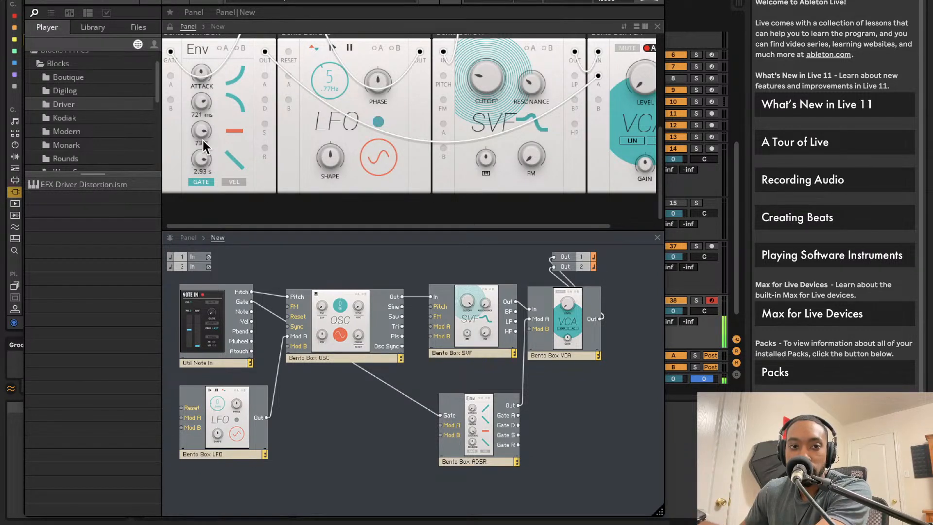
pyautogui.moveTo(480, 79); pyautogui.dragTo(483, 50)
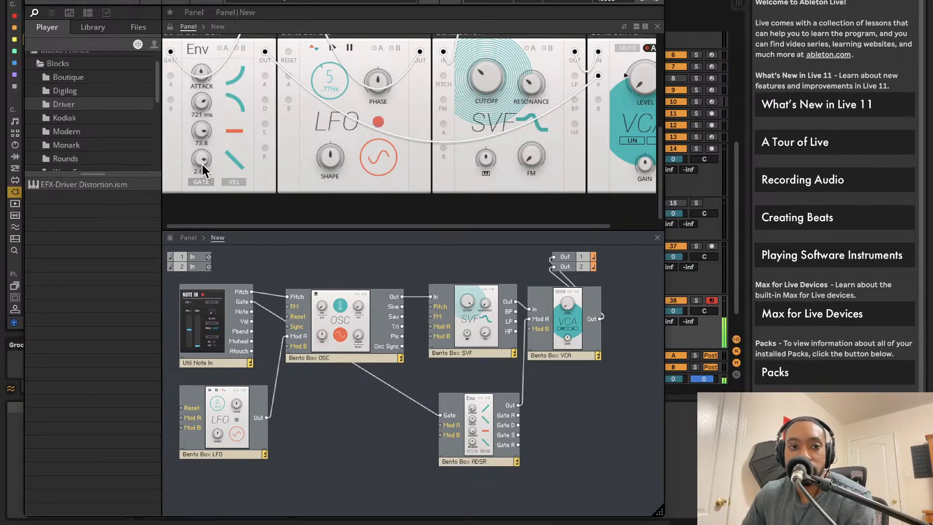
# Step: Add the EFX-Driver Distortion block from the Driver folder to the structure and feed the VCA output into its In L and In R
pyautogui.click(73, 105)
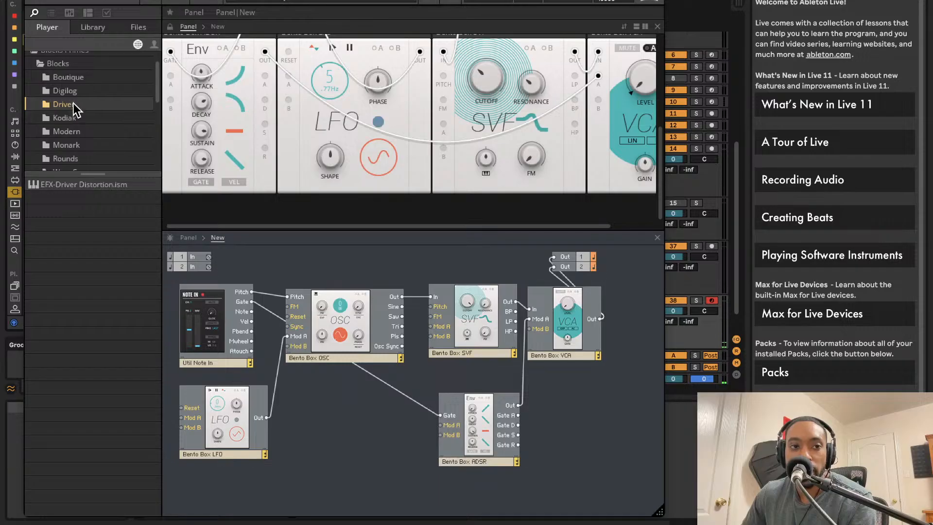
pyautogui.moveTo(73, 187); pyautogui.dragTo(572, 318)
pyautogui.hscroll(5, 612, 360)
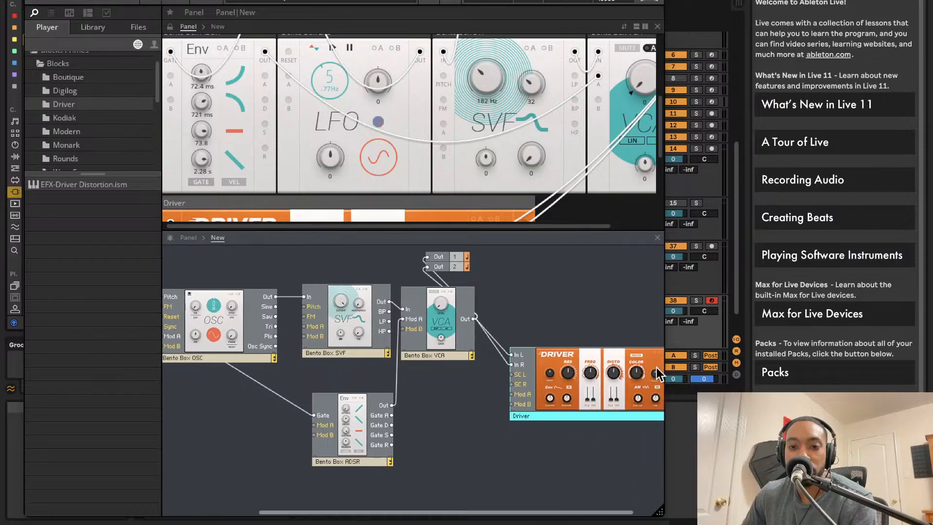
# Step: Connect the Driver's Out L and Out R to the main outputs 1 and 2, and place the block below the VCA
pyautogui.moveTo(646, 373); pyautogui.dragTo(389, 266)
pyautogui.moveTo(653, 385); pyautogui.dragTo(387, 257)
pyautogui.moveTo(561, 376); pyautogui.dragTo(508, 412)
pyautogui.click(564, 291)
# Step: Raise the Driver's RES and lower its FREQ to shape the filter sound
pyautogui.scroll(-5, 427, 112)
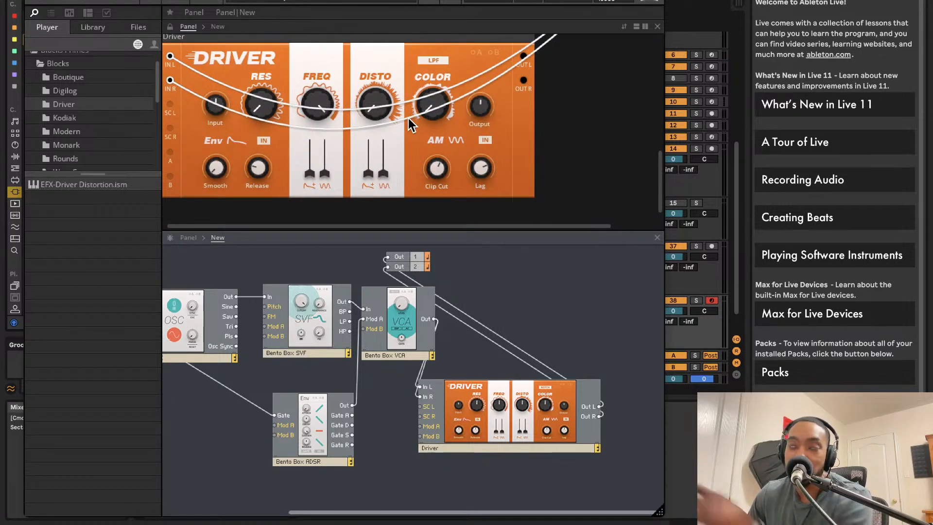
pyautogui.moveTo(317, 104); pyautogui.dragTo(318, 200)
pyautogui.moveTo(261, 107); pyautogui.dragTo(269, 53)
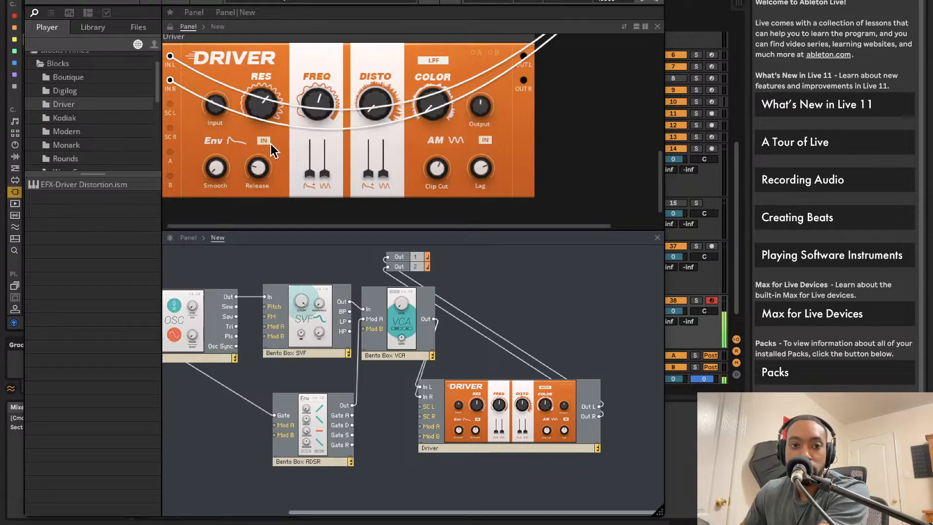
pyautogui.moveTo(226, 185); pyautogui.dragTo(261, 24)
pyautogui.moveTo(378, 73); pyautogui.dragTo(333, 147)
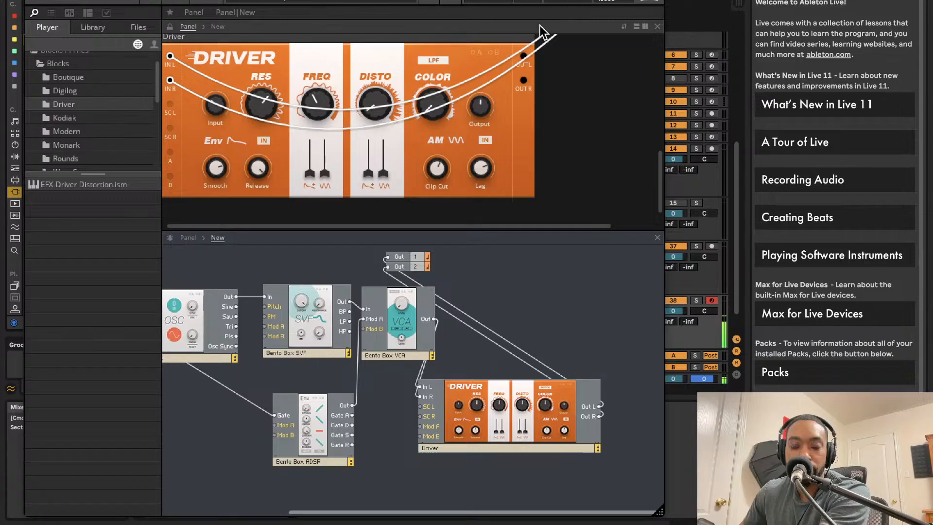
# Step: Raise the Driver's DISTO and COLOR amounts
pyautogui.moveTo(319, 101)
pyautogui.mouseDown()
pyautogui.moveTo(320, 129)
pyautogui.moveTo(329, 104)
pyautogui.mouseUp()
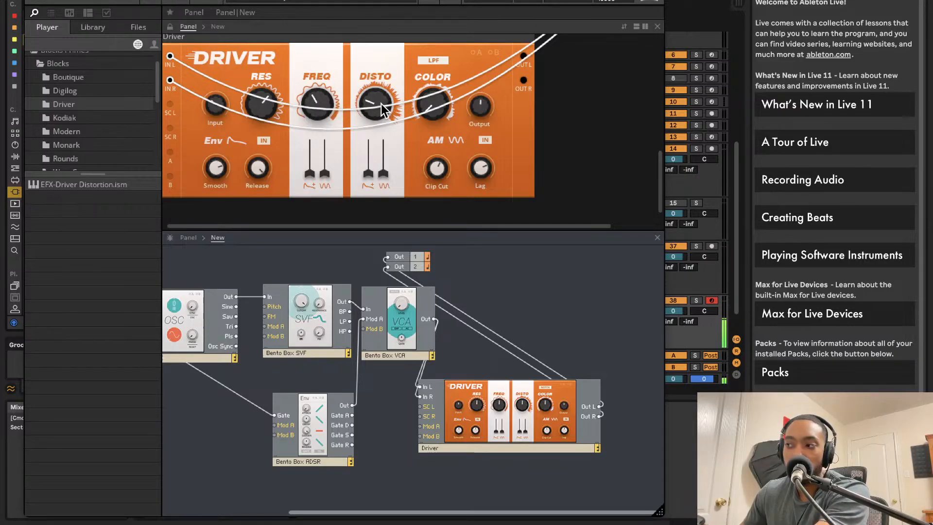
pyautogui.moveTo(429, 102); pyautogui.dragTo(418, 51)
pyautogui.moveTo(365, 113); pyautogui.dragTo(394, 29)
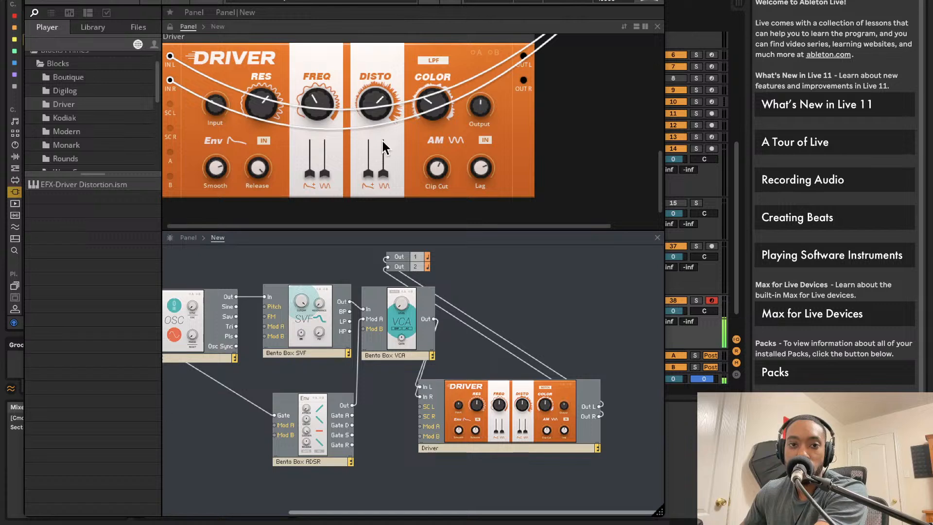
# Step: Raise the Driver's DISTO envelope slider, turn the DISTO knob down and increase FREQ slightly
pyautogui.moveTo(367, 172); pyautogui.dragTo(367, 155)
pyautogui.moveTo(375, 86); pyautogui.dragTo(376, 231)
pyautogui.moveTo(314, 105); pyautogui.dragTo(324, 83)
# Step: Lower the Bento Box LFO's rate to 0 Hz
pyautogui.scroll(5, 306, 217)
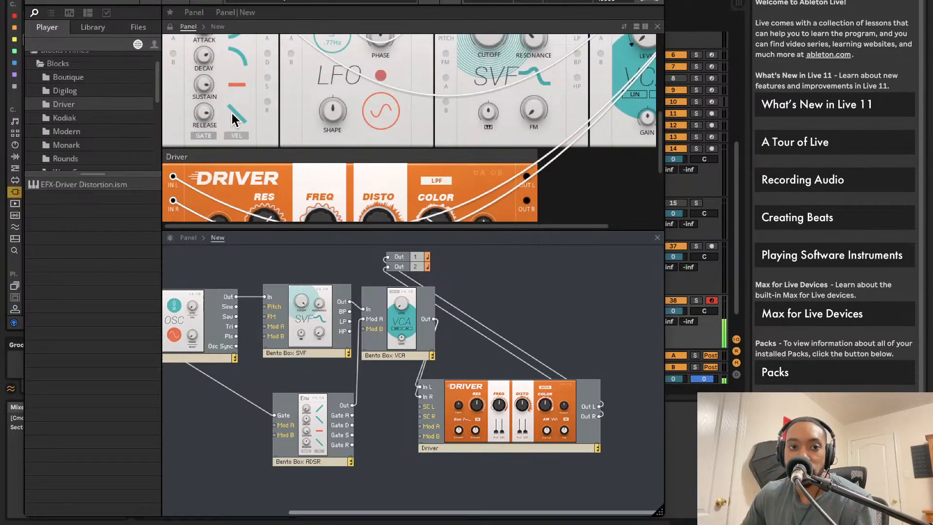
pyautogui.scroll(2, 242, 119)
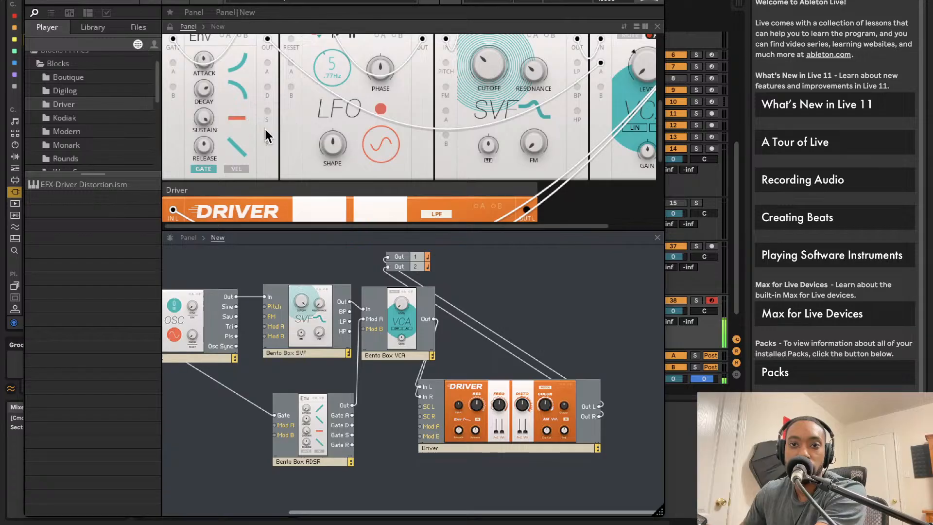
pyautogui.scroll(2, 294, 128)
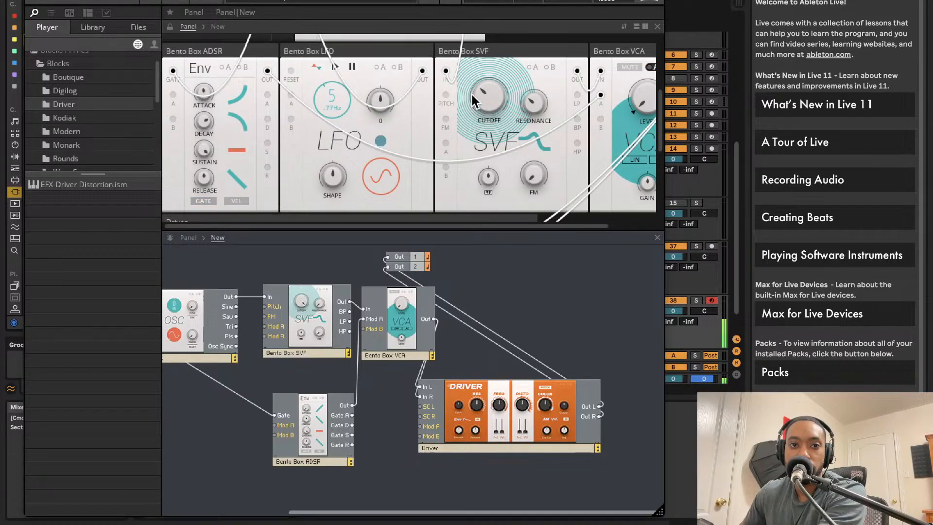
pyautogui.scroll(5, 339, 156)
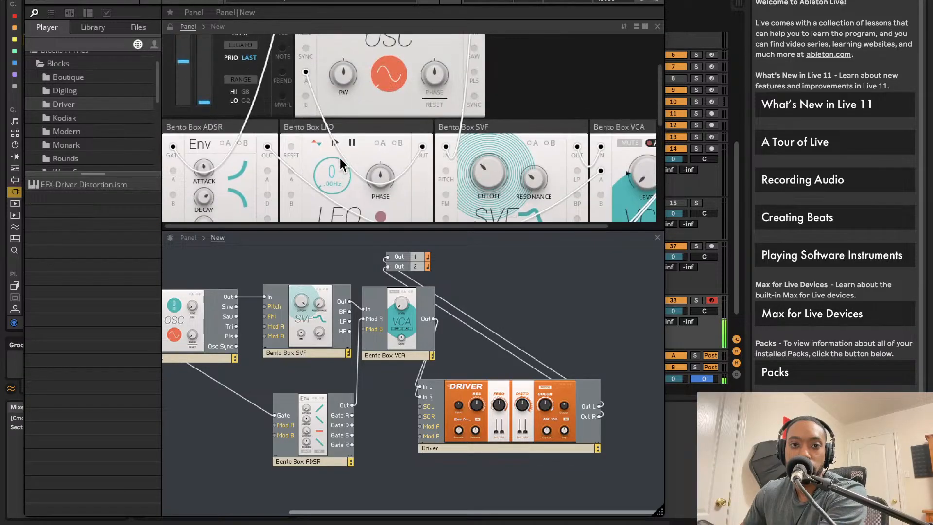
pyautogui.scroll(-5, 383, 179)
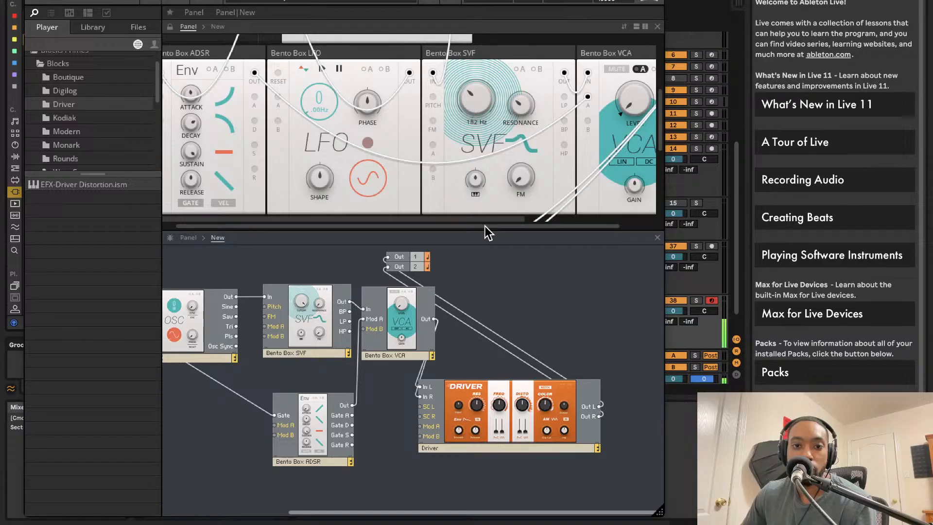
pyautogui.hscroll(-1, 391, 162)
pyautogui.scroll(5, 393, 165)
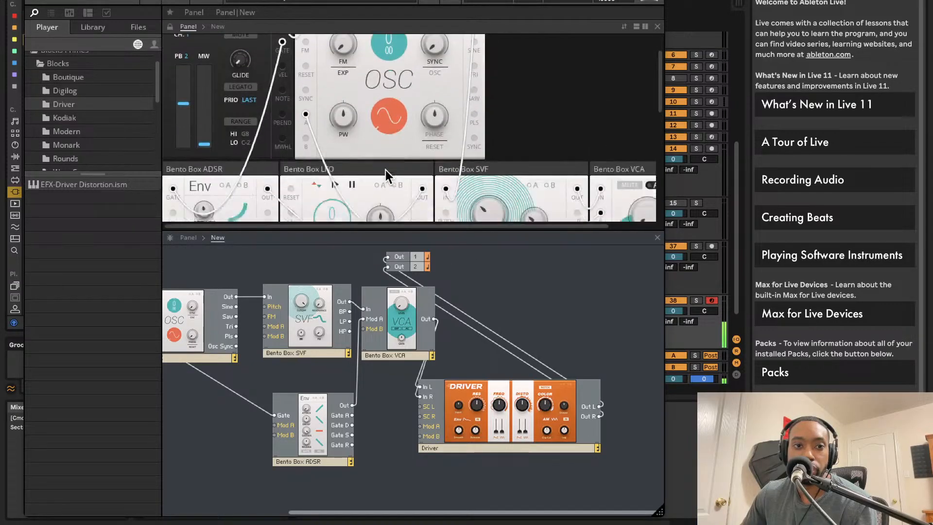
pyautogui.scroll(-5, 386, 170)
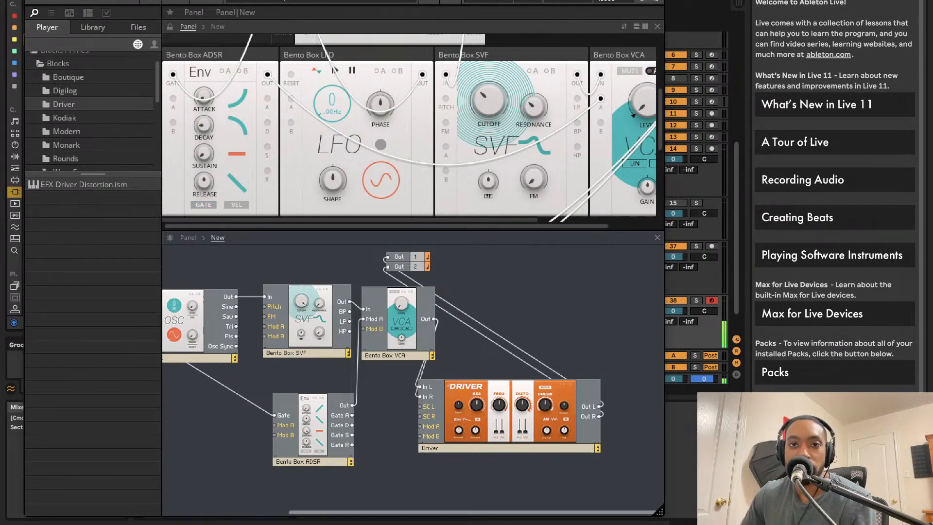
# Step: Move the Reaktor window so that Live's plug-in browser is uncovered
pyautogui.moveTo(549, 3); pyautogui.dragTo(488, 6)
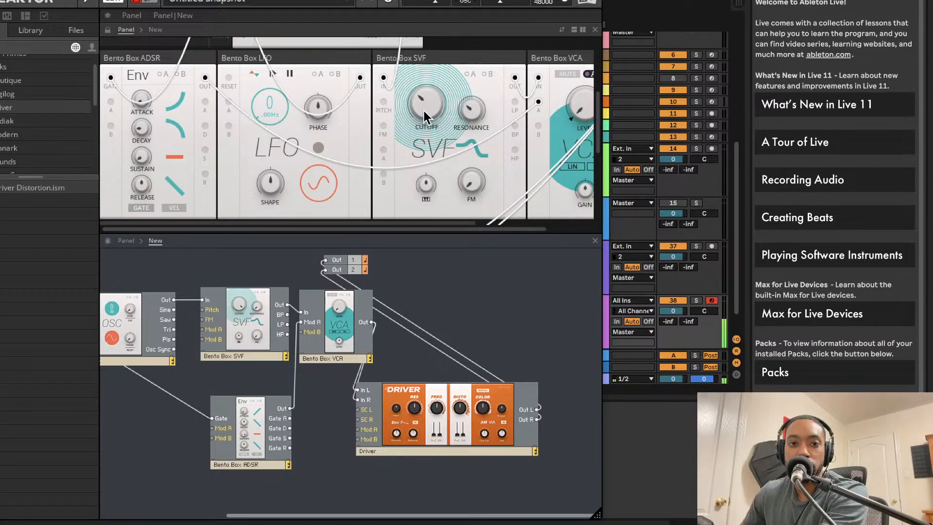
pyautogui.scroll(-3, 423, 111)
pyautogui.scroll(8, 423, 112)
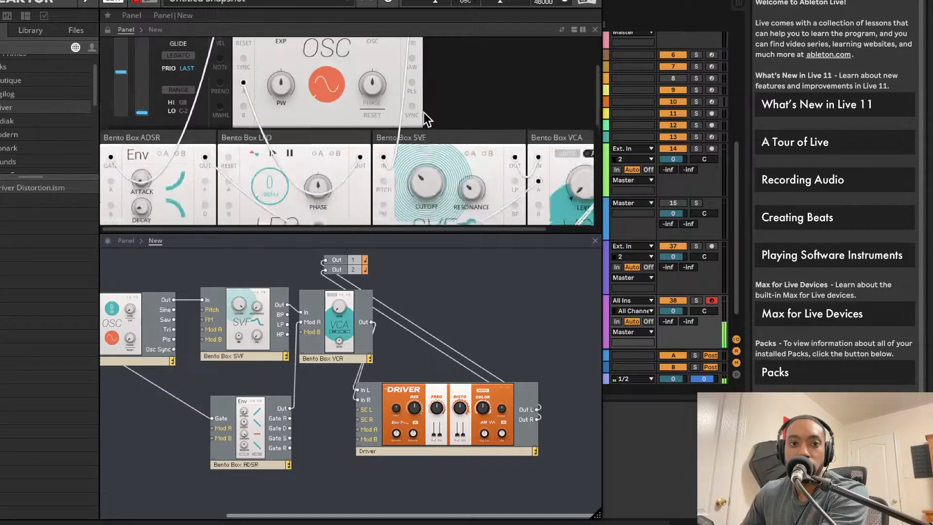
pyautogui.scroll(-5, 424, 112)
pyautogui.scroll(-1, 424, 111)
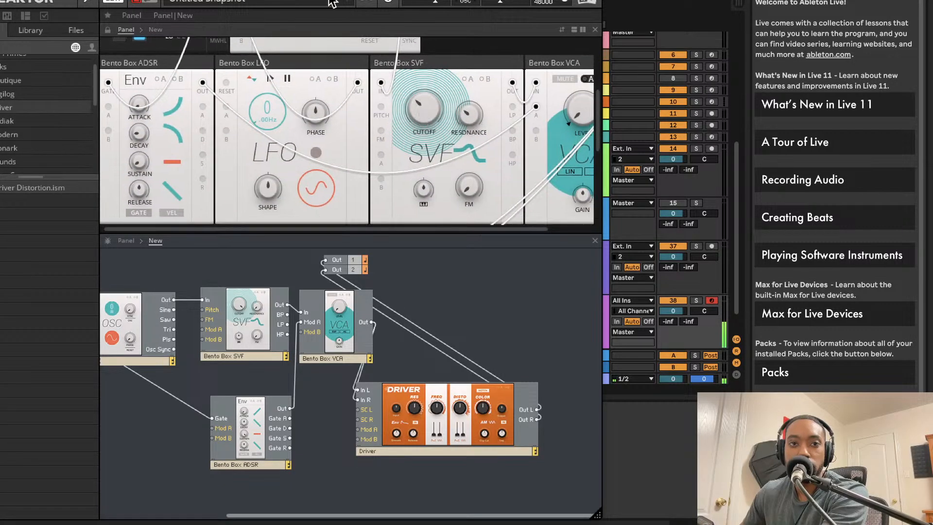
pyautogui.moveTo(332, 4); pyautogui.dragTo(496, 4)
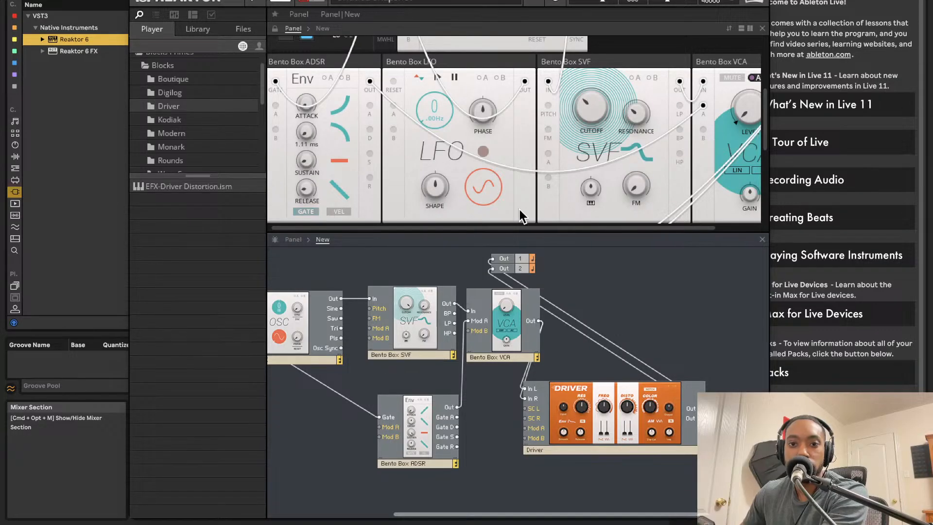
# Step: Review the Driver's COLOR and Input controls and the block wiring from Note In through the oscillator, filter and VCA
pyautogui.scroll(3, 525, 130)
pyautogui.scroll(-8, 525, 130)
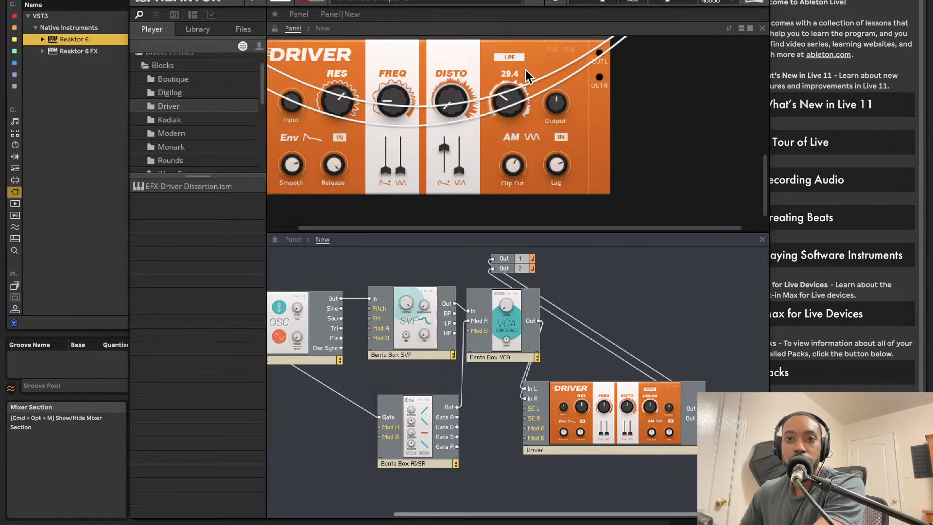
pyautogui.moveTo(511, 72)
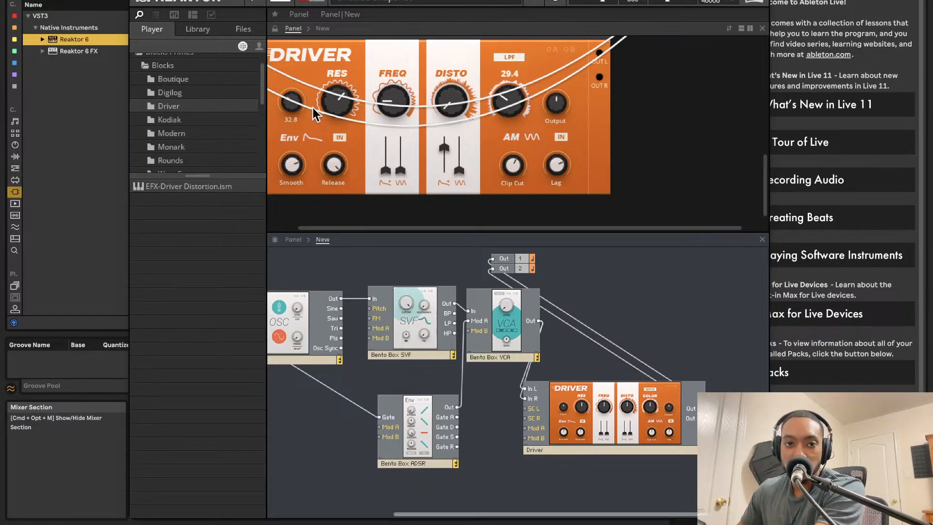
pyautogui.scroll(5, 310, 110)
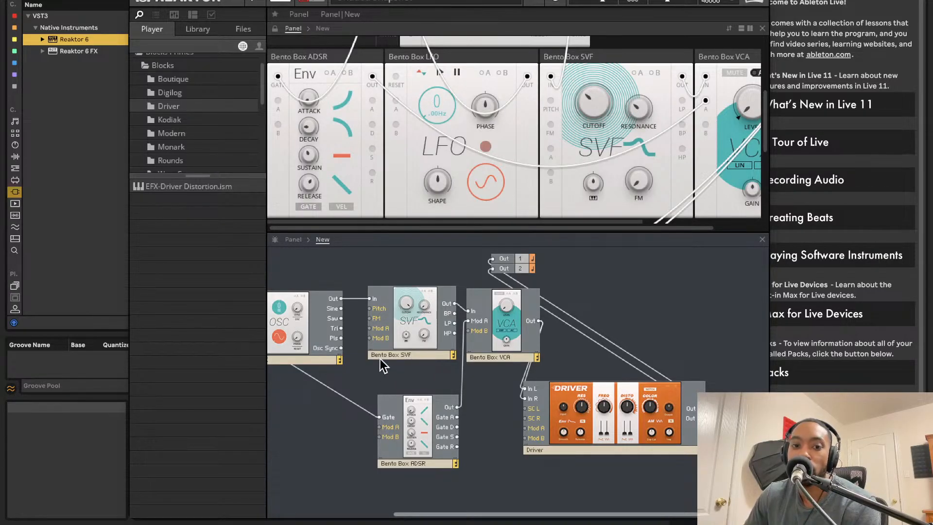
pyautogui.hscroll(-5, 392, 354)
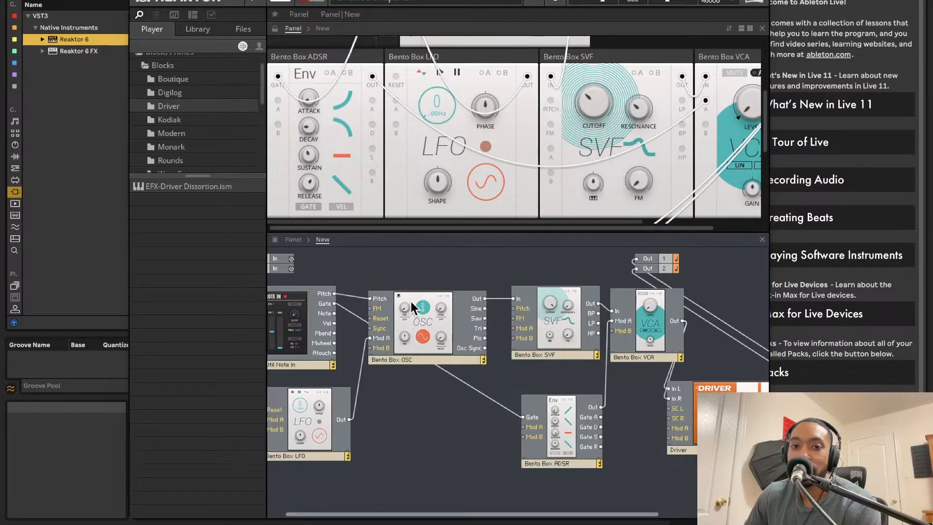
pyautogui.hscroll(-1, 457, 251)
pyautogui.scroll(4, 465, 180)
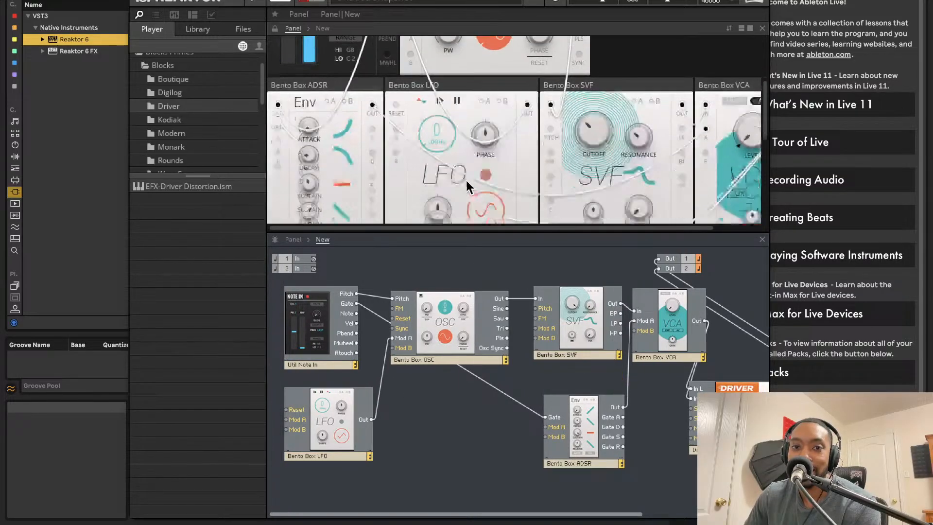
pyautogui.scroll(-8, 466, 181)
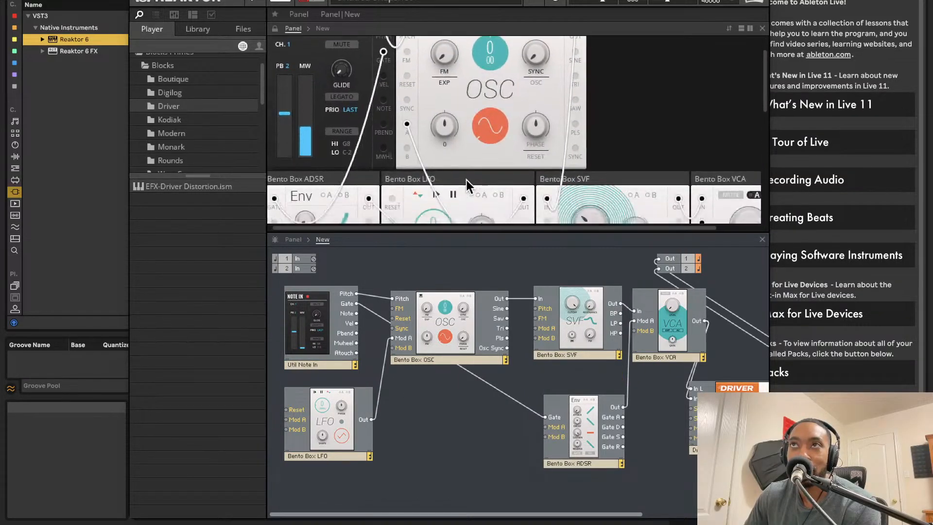
# Step: Raise the Bento Box LFO's rate to 18.17 Hz
pyautogui.scroll(6, 461, 200)
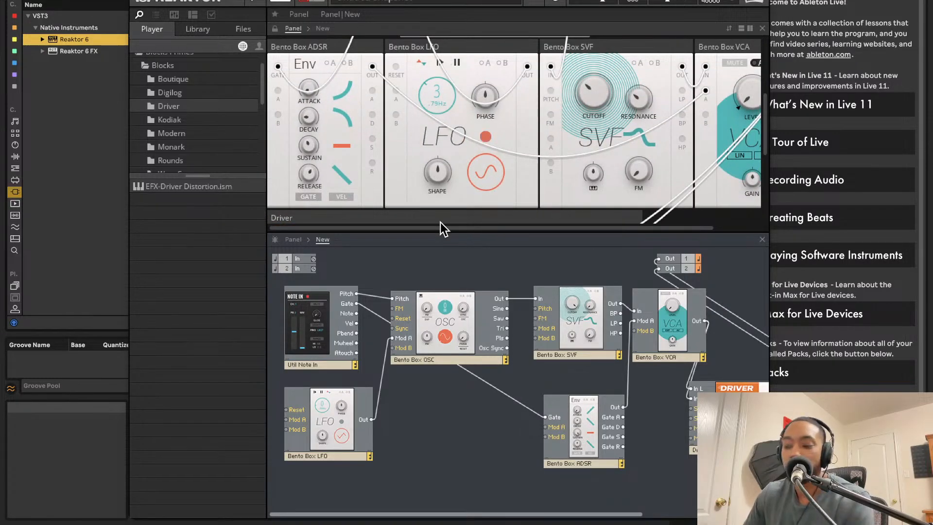
pyautogui.scroll(2, 475, 104)
pyautogui.scroll(-1, 475, 102)
pyautogui.moveTo(444, 161); pyautogui.dragTo(453, 123)
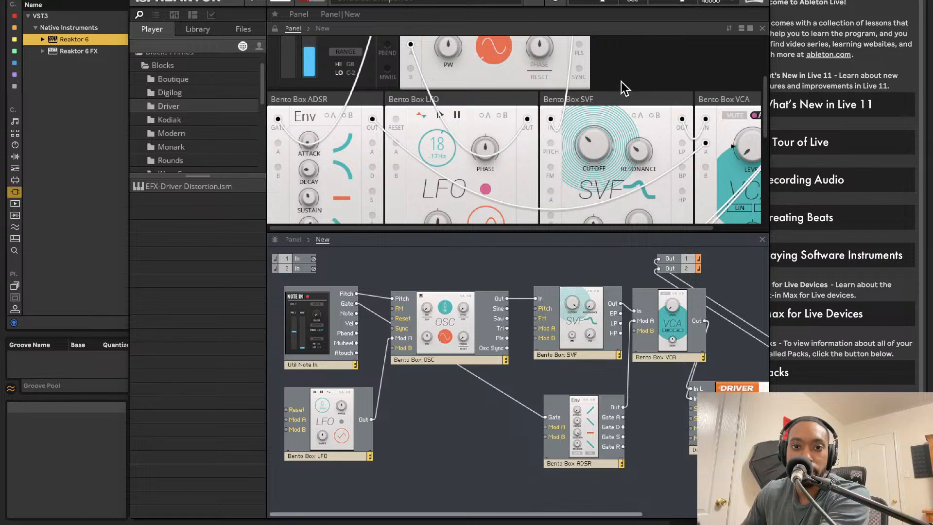
# Step: Lower the Driver's FREQ to 33.3 Hz and reset its RES to 0
pyautogui.scroll(4, 558, 127)
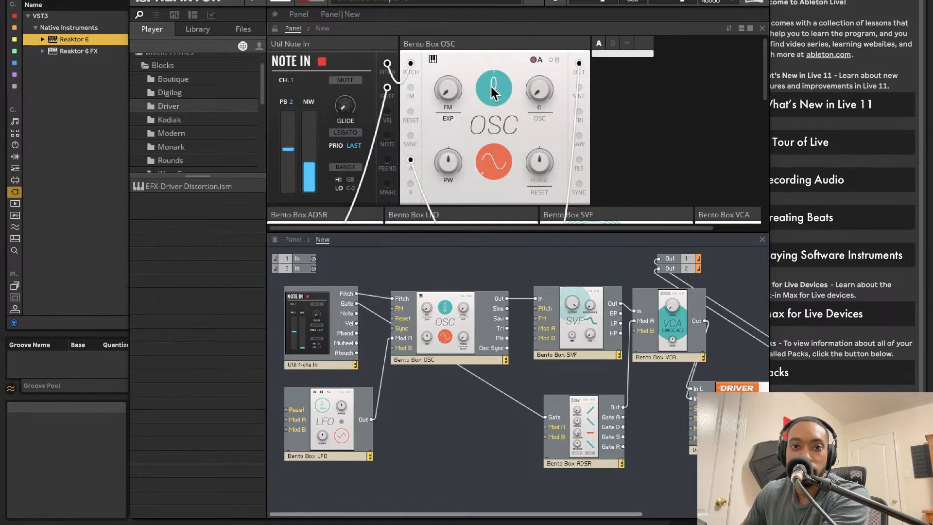
pyautogui.scroll(-12, 486, 116)
pyautogui.moveTo(427, 96); pyautogui.dragTo(443, 184)
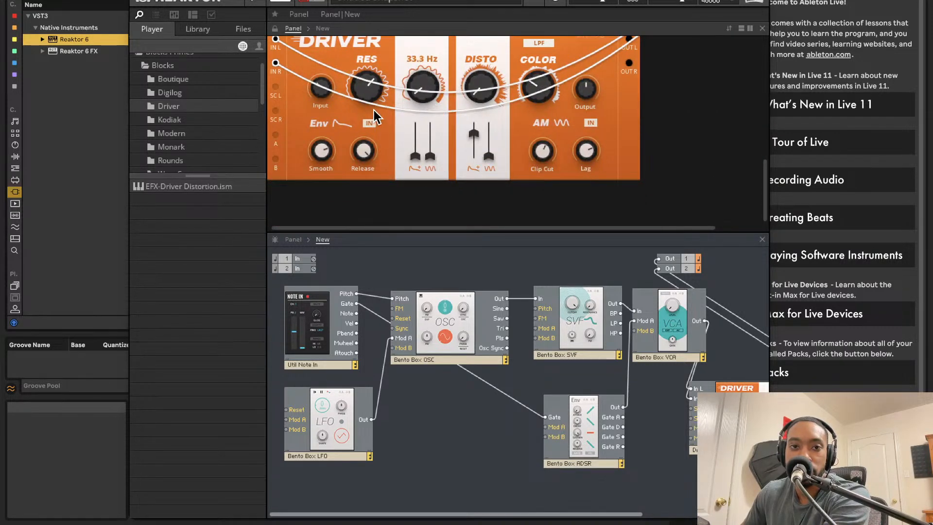
pyautogui.doubleClick(366, 89)
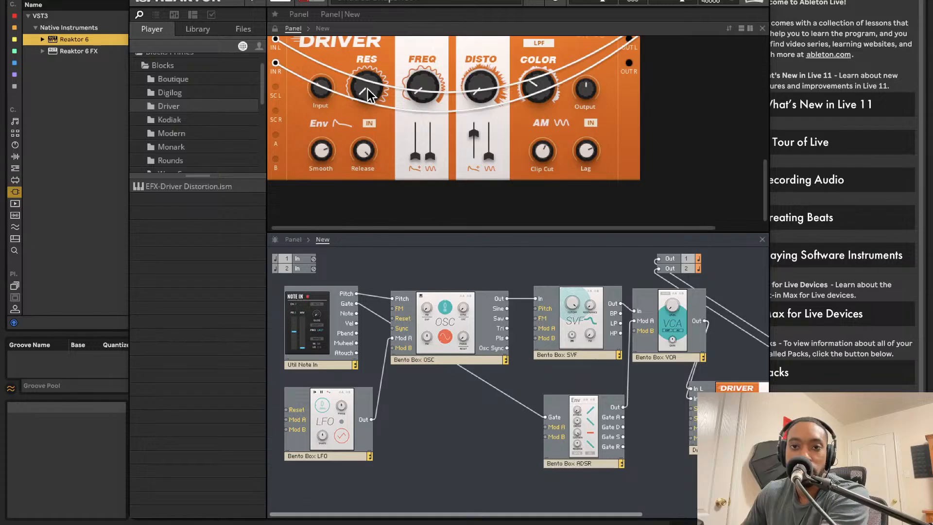
# Step: Lower the LFO's rate to 1.79 Hz and raise the SVF's cutoff to 1.32 kHz
pyautogui.scroll(10, 583, 83)
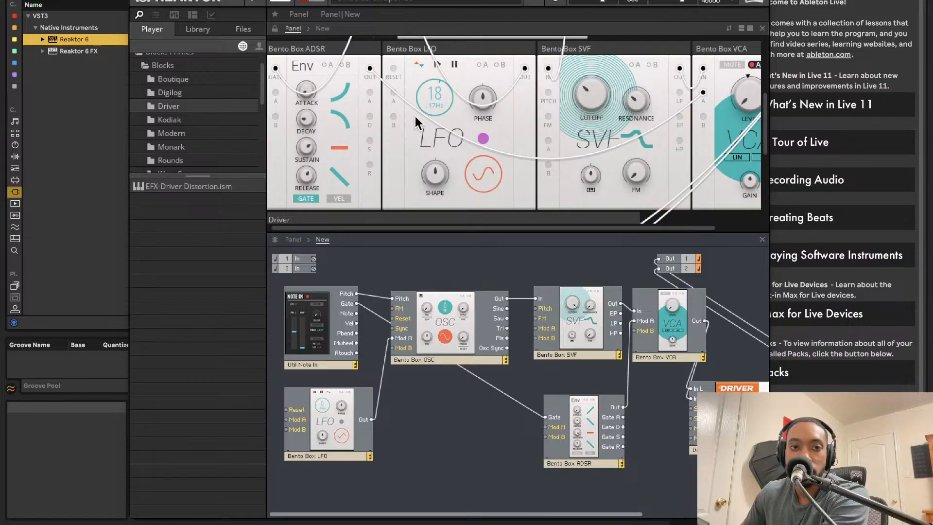
pyautogui.moveTo(423, 105); pyautogui.dragTo(429, 155)
pyautogui.moveTo(596, 69); pyautogui.dragTo(607, 22)
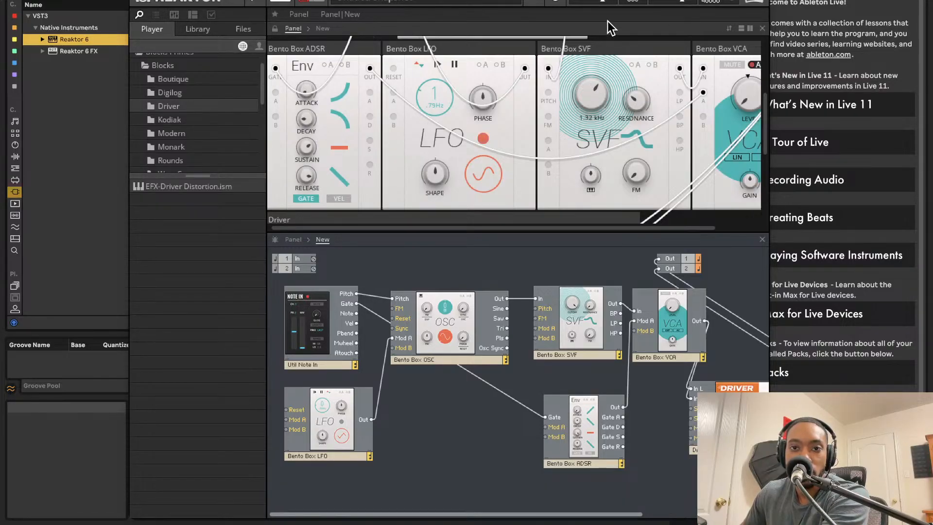
# Step: Set the LFO's rate to 2.83 Hz and lower the SVF's cutoff to 462 Hz
pyautogui.scroll(3, 640, 107)
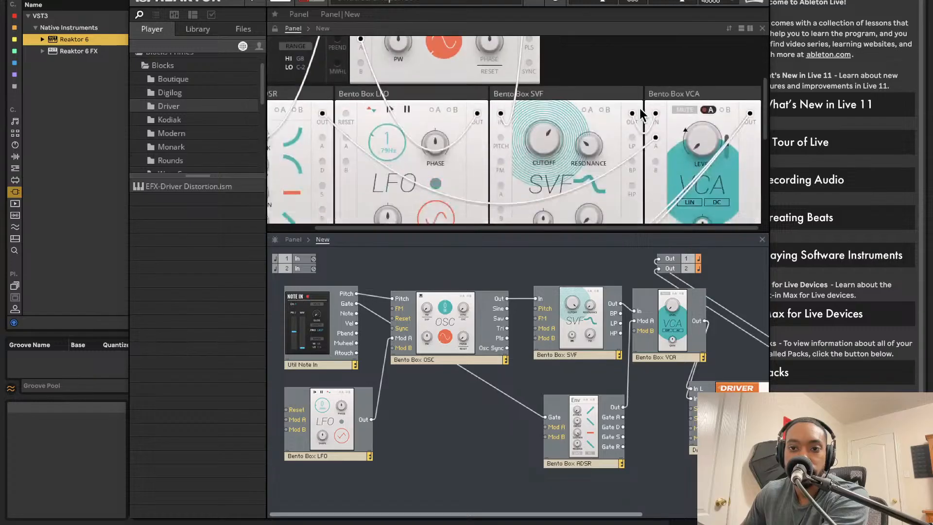
pyautogui.scroll(3, 642, 117)
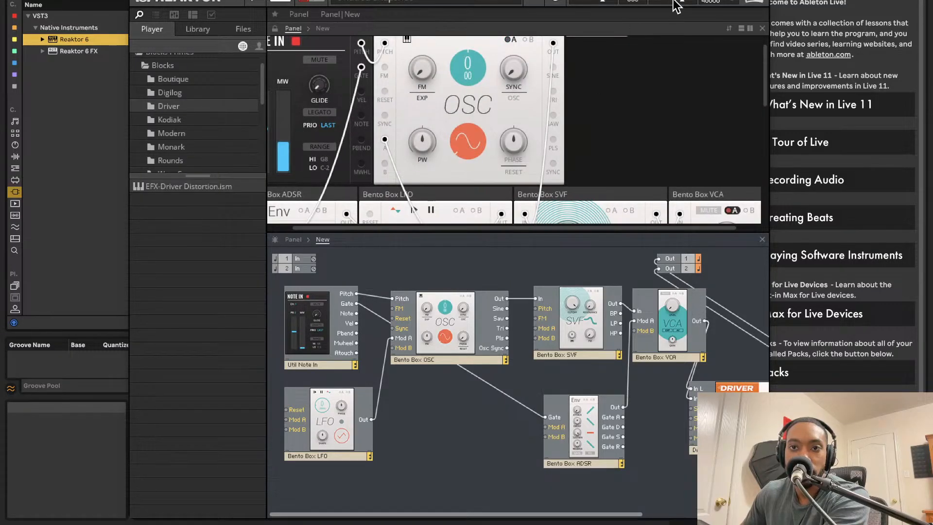
pyautogui.hscroll(-2, 511, 65)
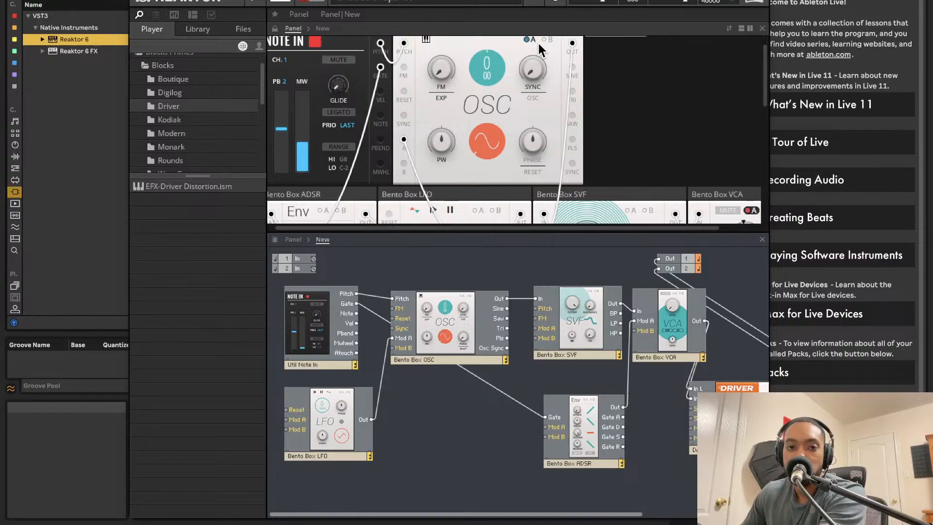
pyautogui.scroll(-3, 510, 78)
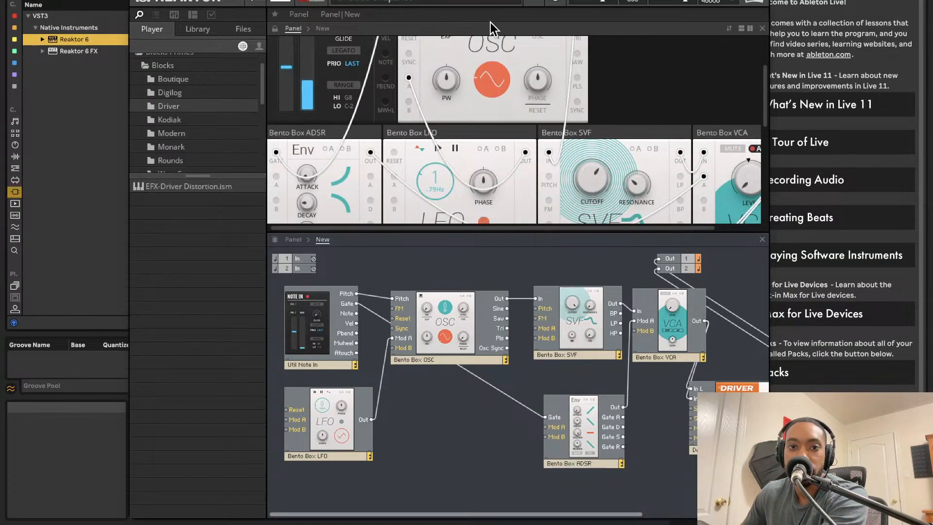
pyautogui.scroll(-1, 431, 168)
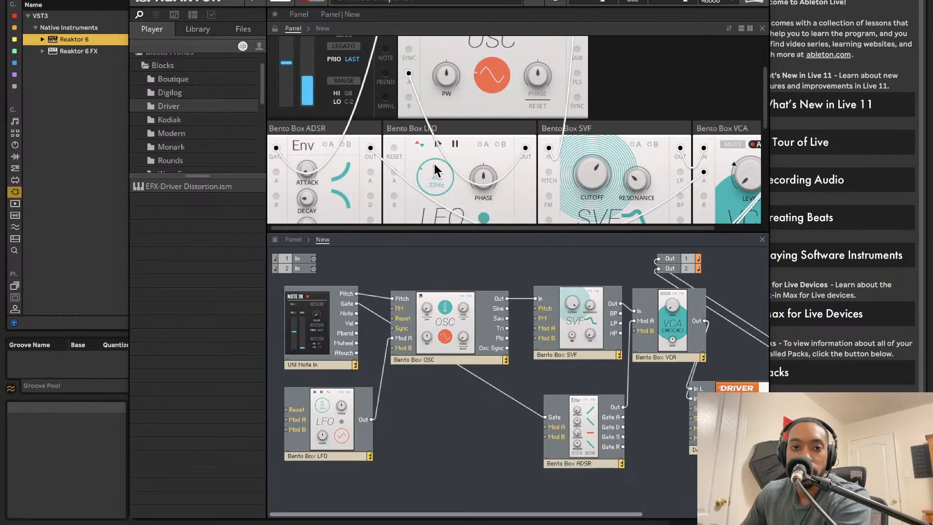
pyautogui.moveTo(438, 118); pyautogui.dragTo(439, 150)
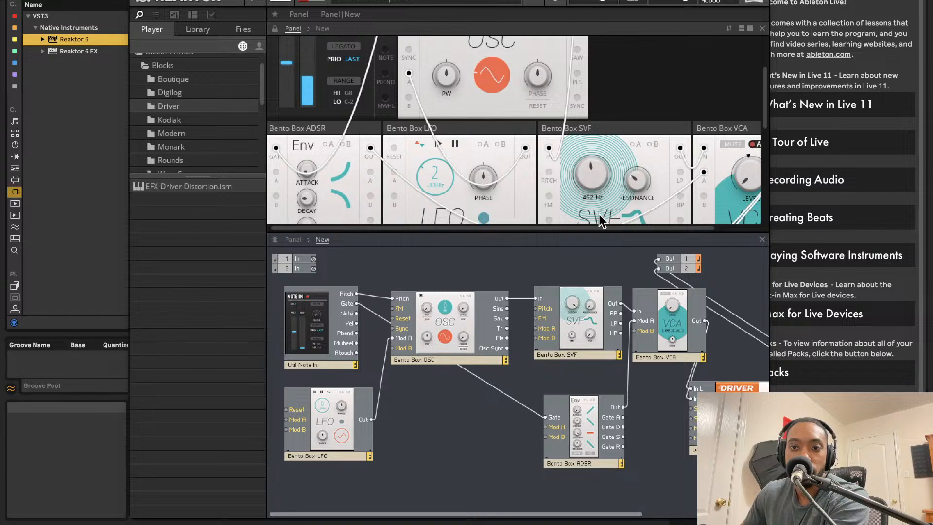
# Step: Raise the Driver's DISTO and COLOR amounts and lower its FREQ
pyautogui.scroll(-5, 602, 214)
pyautogui.scroll(-1, 595, 156)
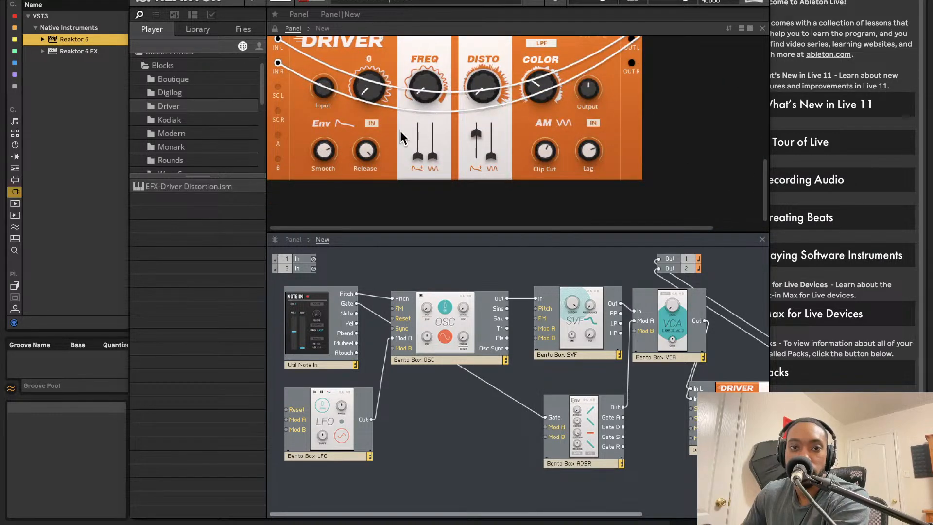
pyautogui.moveTo(432, 51); pyautogui.dragTo(466, 47)
pyautogui.moveTo(428, 79); pyautogui.dragTo(440, 121)
pyautogui.moveTo(555, 87); pyautogui.dragTo(566, 16)
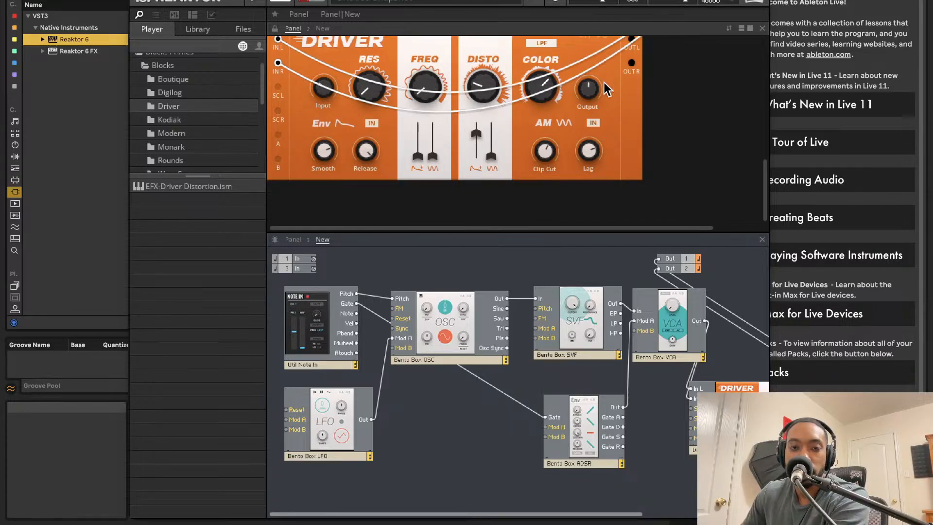
# Step: Move the Reaktor window so that its header with the snapshot name is fully visible
pyautogui.scroll(4, 524, 125)
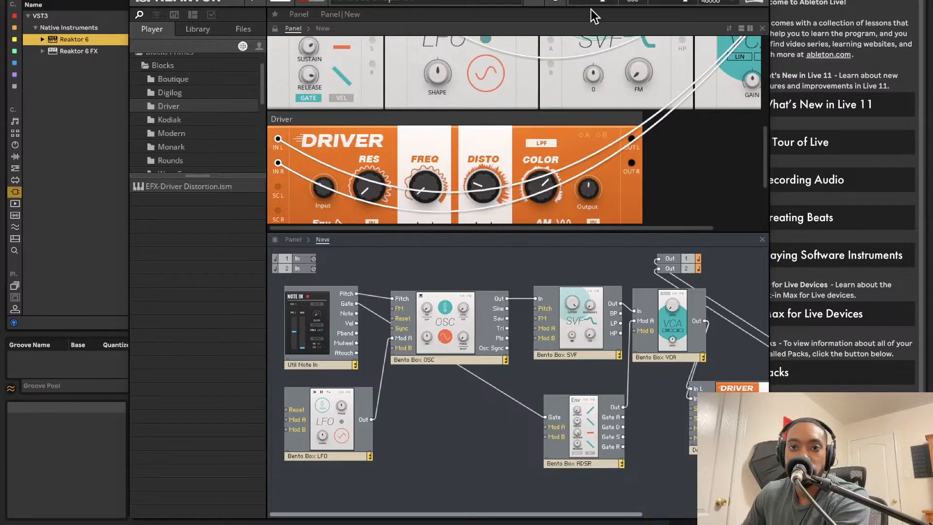
pyautogui.moveTo(615, 1)
pyautogui.mouseDown()
pyautogui.moveTo(435, 0)
pyautogui.moveTo(686, 4)
pyautogui.moveTo(612, 0)
pyautogui.mouseUp()
pyautogui.scroll(5, 512, 141)
pyautogui.scroll(-3, 381, 150)
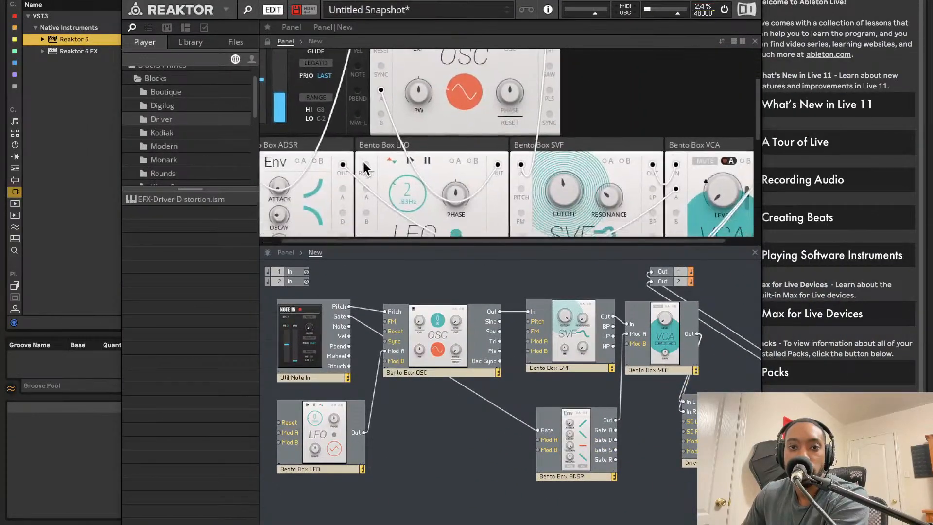
pyautogui.scroll(-3, 431, 150)
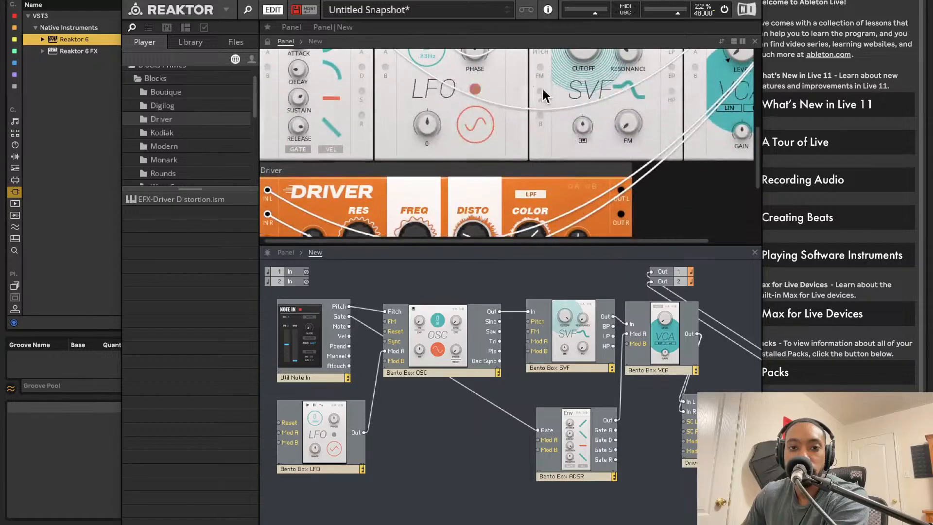
# Step: Adjust Reaktor's main output level in the header
pyautogui.scroll(3, 604, 84)
pyautogui.hscroll(2, 631, 83)
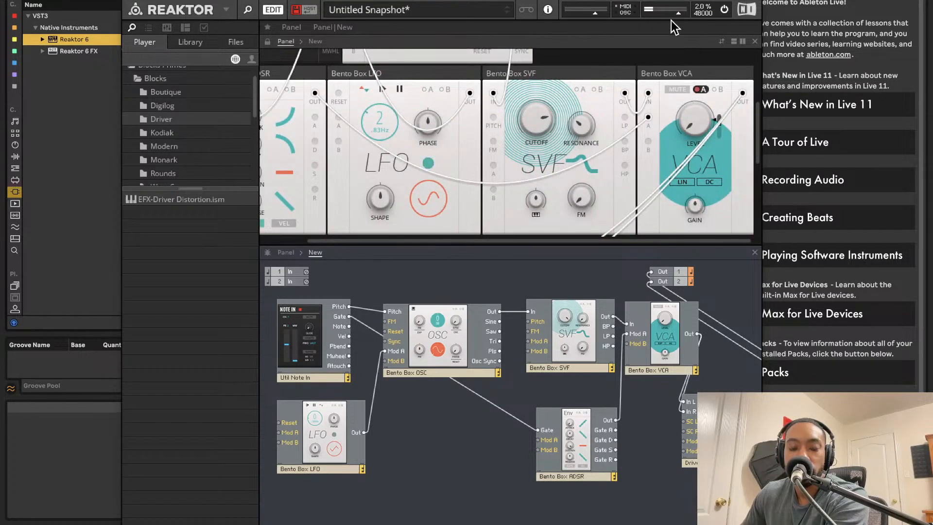
pyautogui.moveTo(667, 15); pyautogui.dragTo(678, 15)
# Step: Raise the Driver block's RES amount, then bring it back down to its lowest setting
pyautogui.scroll(-3, 501, 152)
pyautogui.hscroll(-2, 514, 158)
pyautogui.scroll(-2, 358, 196)
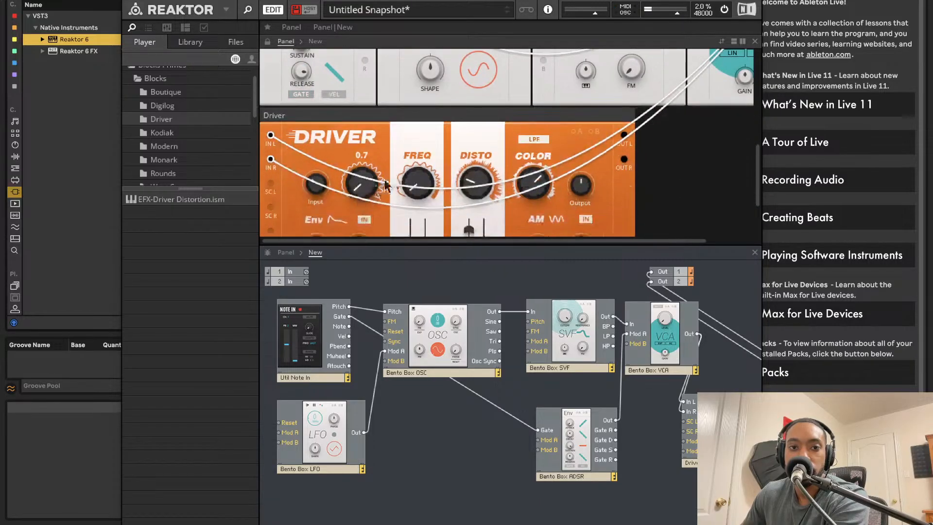
pyautogui.moveTo(371, 175); pyautogui.dragTo(375, 99)
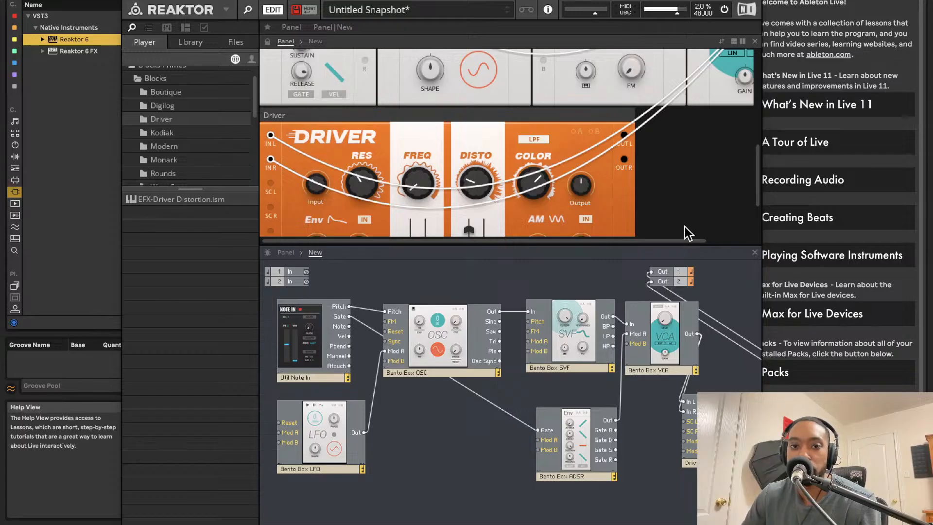
pyautogui.moveTo(364, 190); pyautogui.dragTo(374, 263)
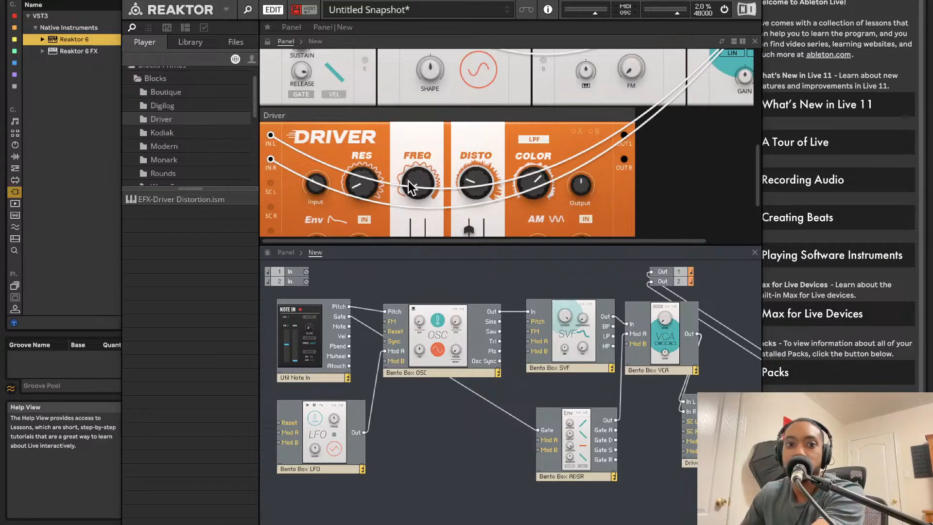
pyautogui.moveTo(367, 194); pyautogui.dragTo(374, 214)
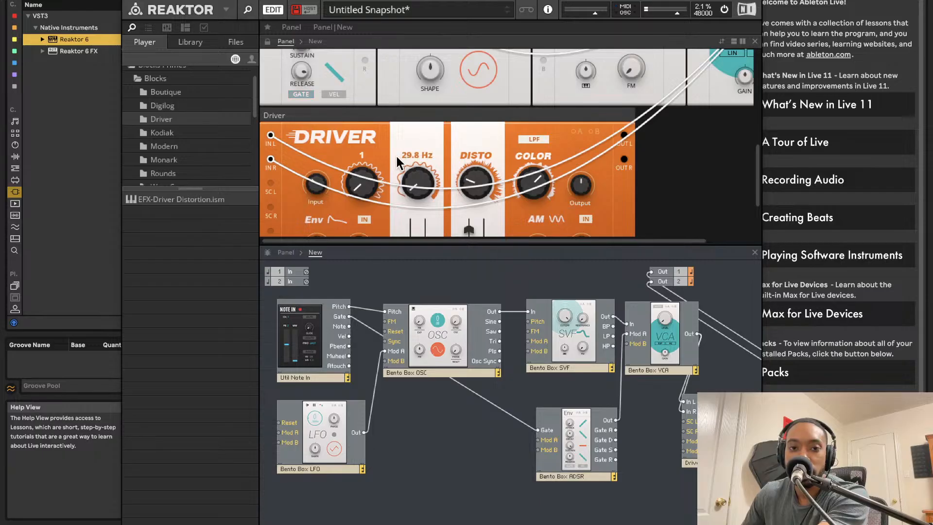
# Step: Hide the Reaktor window, reopen it from the track's device and raise the Driver's RES slightly
pyautogui.click(129, 2)
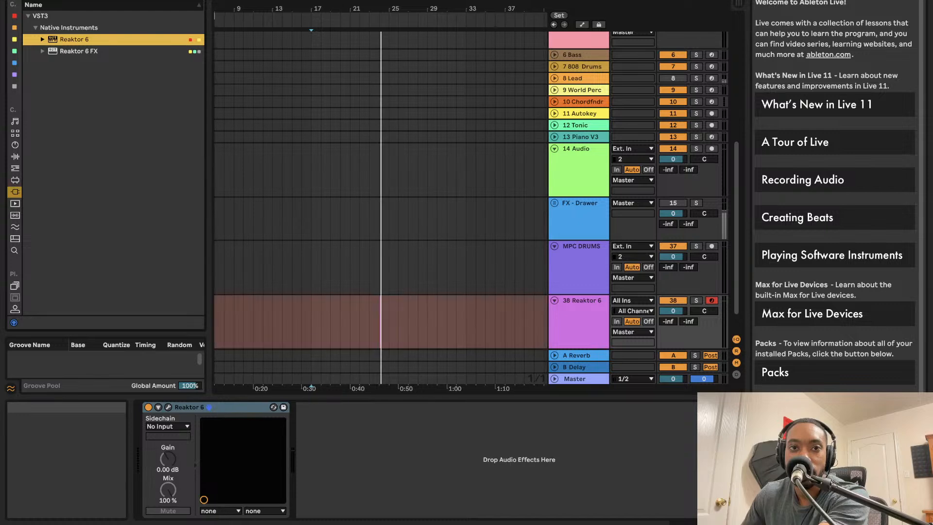
pyautogui.click(168, 406)
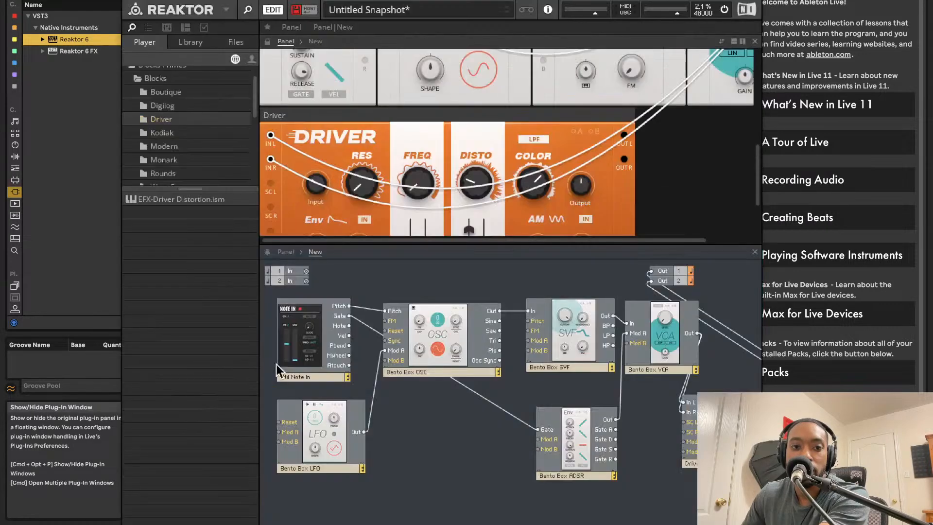
pyautogui.moveTo(367, 170)
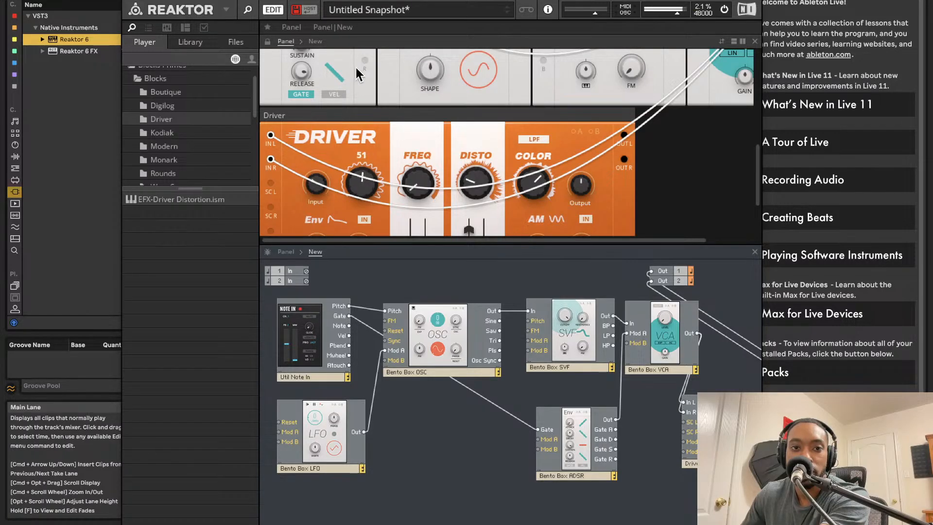
# Step: Return to the arrangement, set the Reaktor 6 track's volume to -4.0 and select its recorded clip
pyautogui.click(128, 1)
pyautogui.click(357, 320)
pyautogui.hscroll(-3, 369, 297)
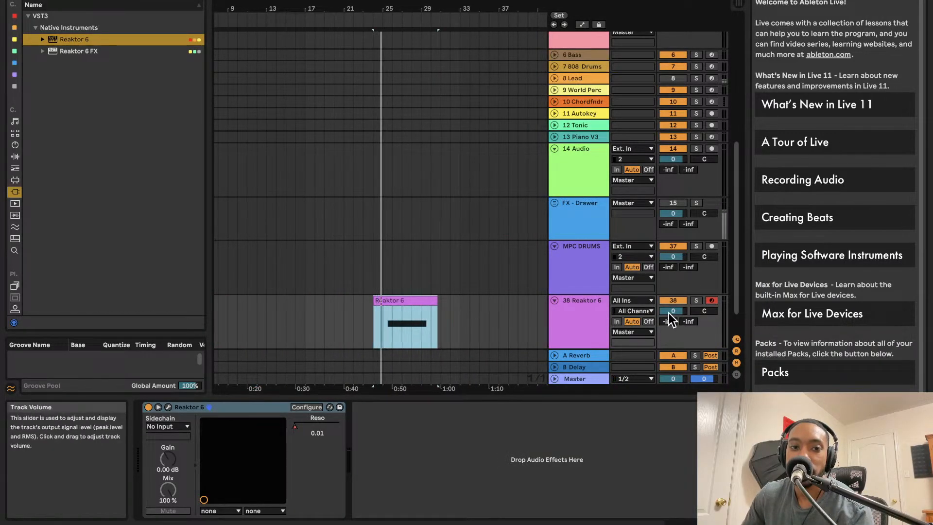
pyautogui.moveTo(675, 313); pyautogui.dragTo(675, 321)
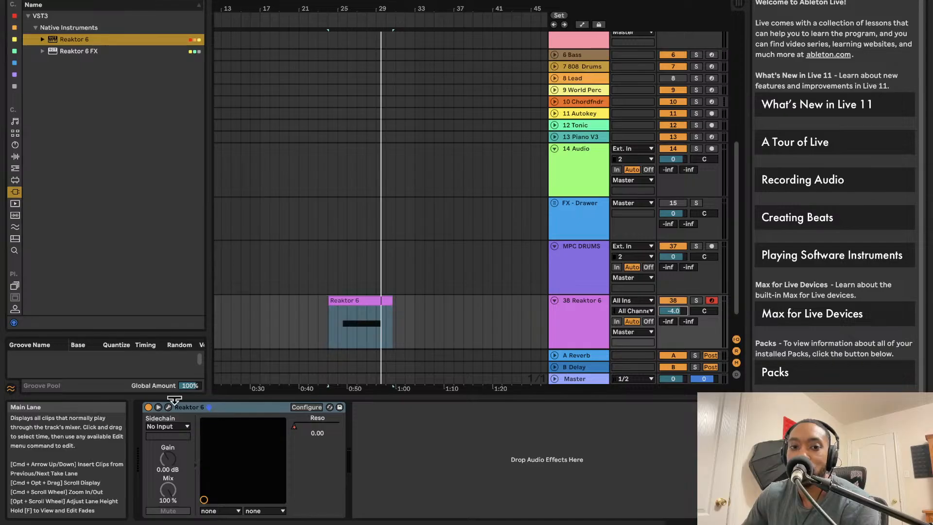
pyautogui.click(338, 300)
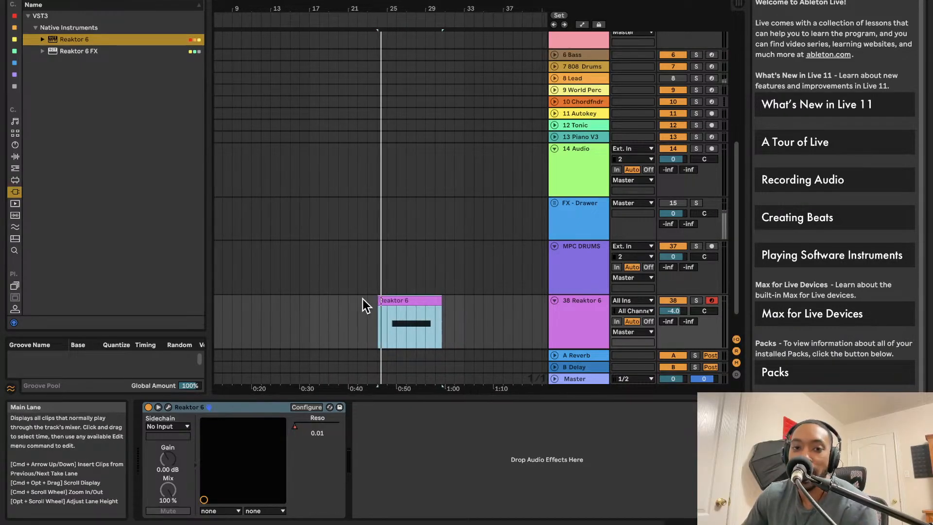